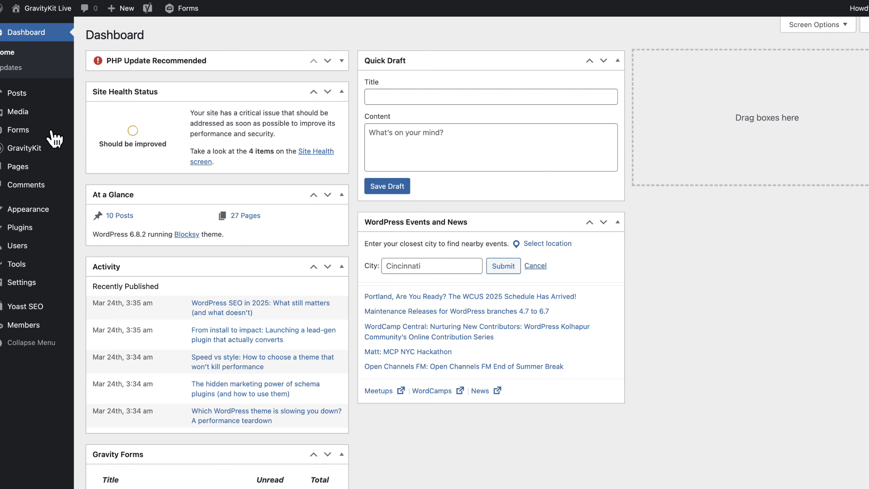
Create a new blank form titled "My tasks"
mouse_move(20, 132)
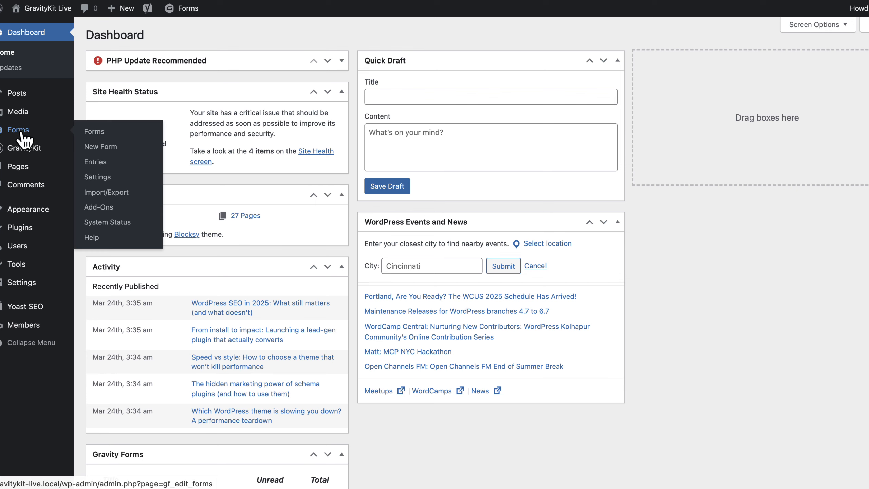
click(115, 148)
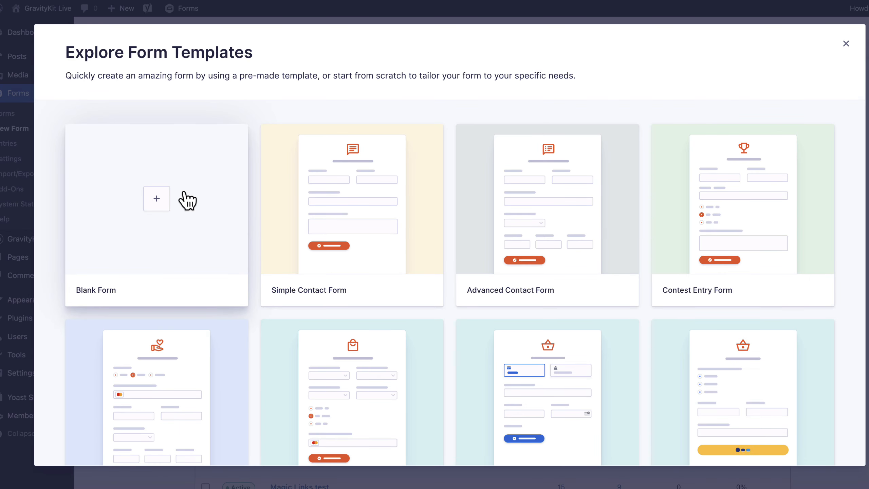
click(175, 193)
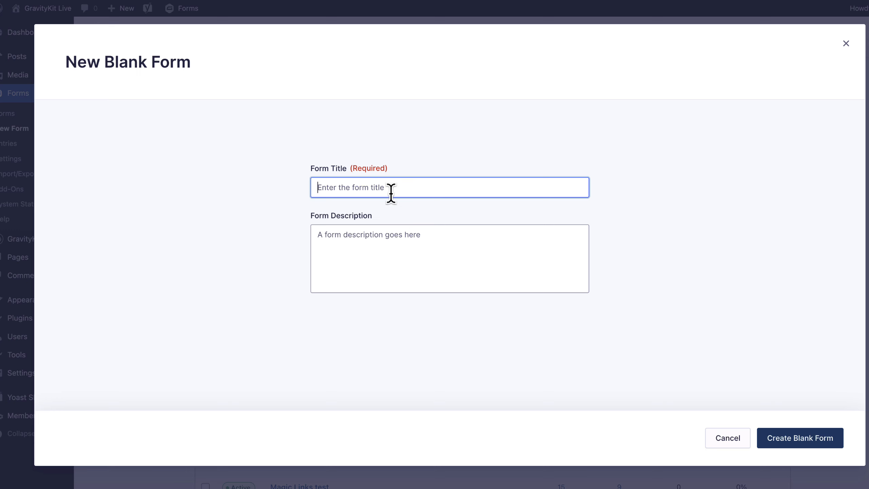
text(My tasks)
click(809, 444)
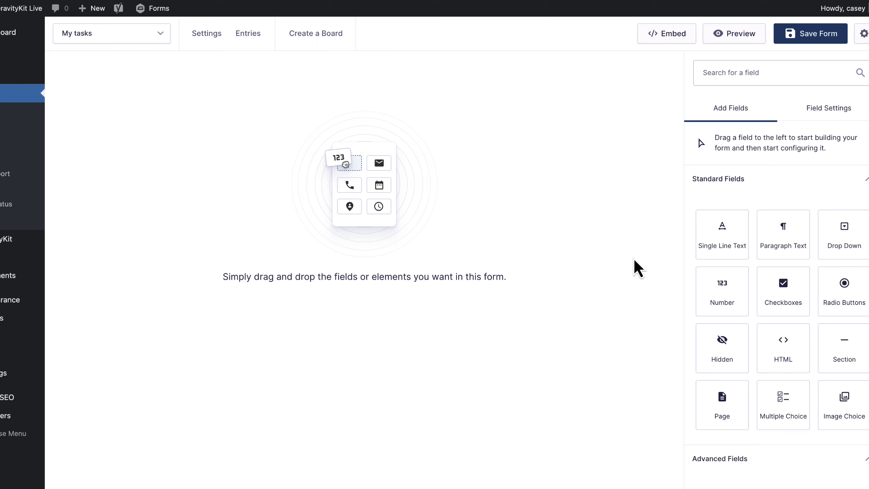
Add a Single Line Text field to the empty form and label it "Task"
drag(721, 240, 380, 132)
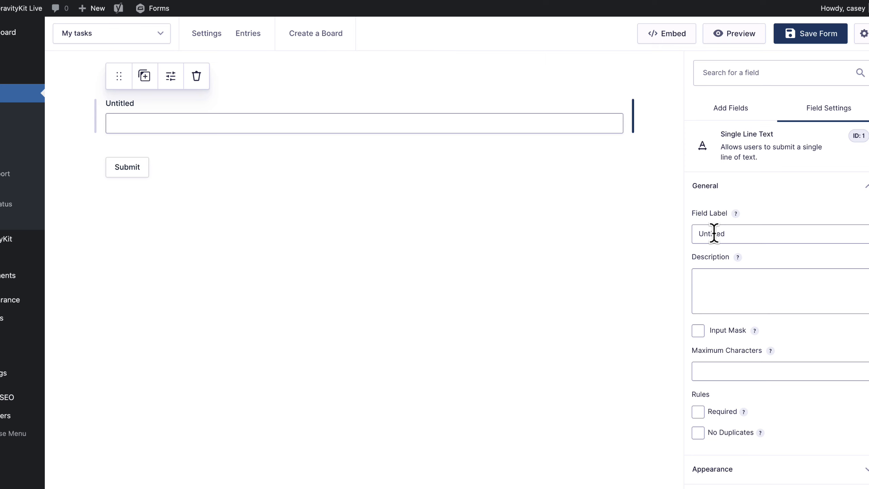
double_click(713, 233)
text(Task)
Add a Drop Down field below the Task field and label it "Priority"
click(730, 108)
drag(844, 232, 404, 150)
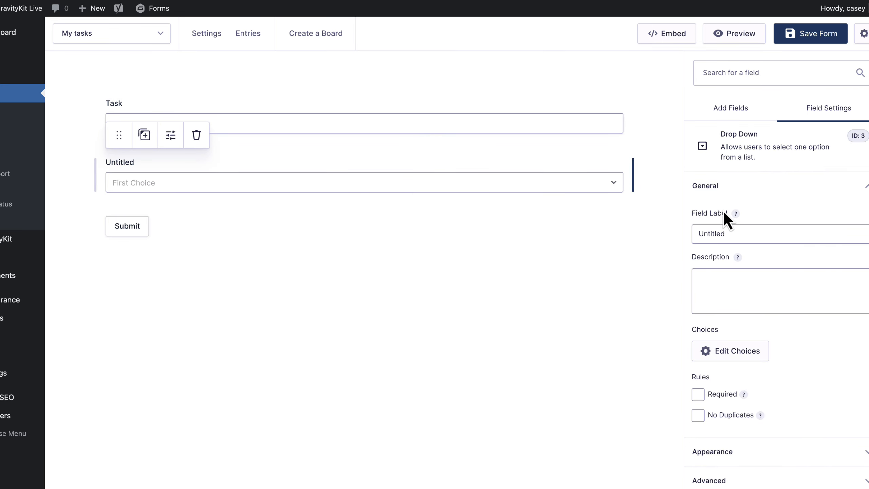
double_click(705, 233)
text(Priority)
Set the Priority field's choices to Low, Medium, High and Critical
click(722, 351)
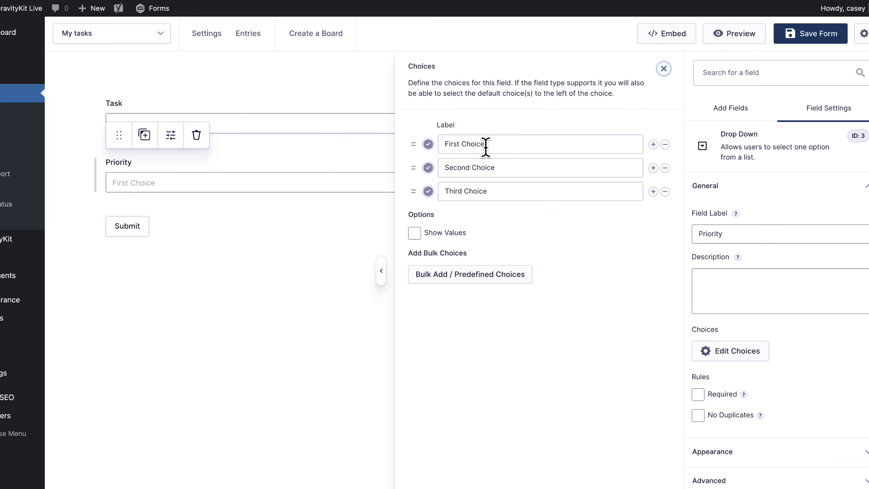
drag(491, 144, 438, 144)
text(Low)
key(Tab)
text(Medium)
key(Tab)
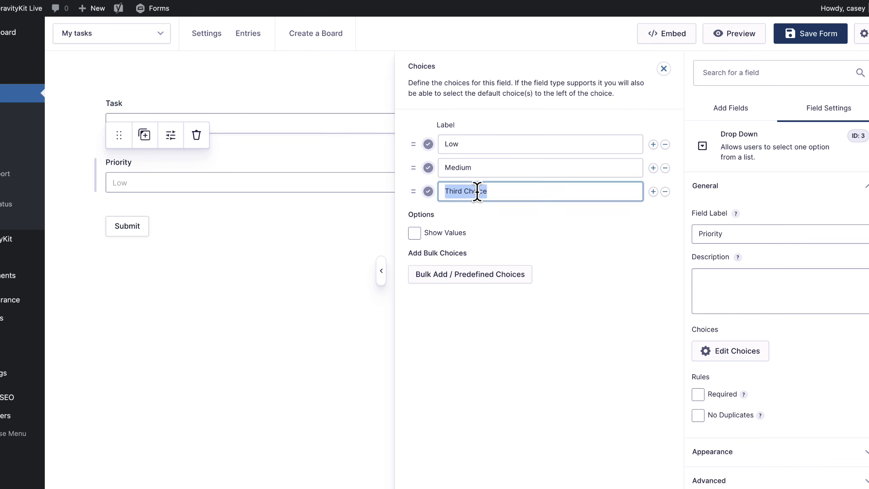
text(High)
key(Return)
text(Critical)
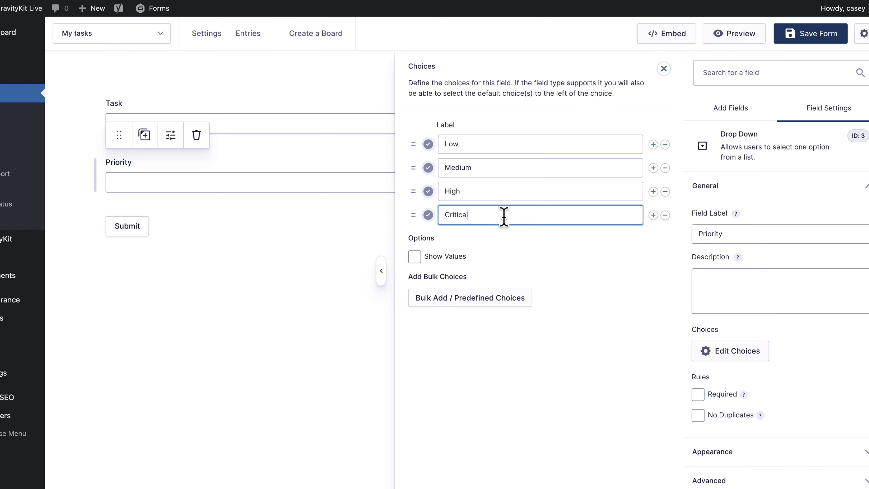
Add a Paragraph Text field labelled "Description" below Priority, followed by a Date field labelled "Due date"
click(736, 109)
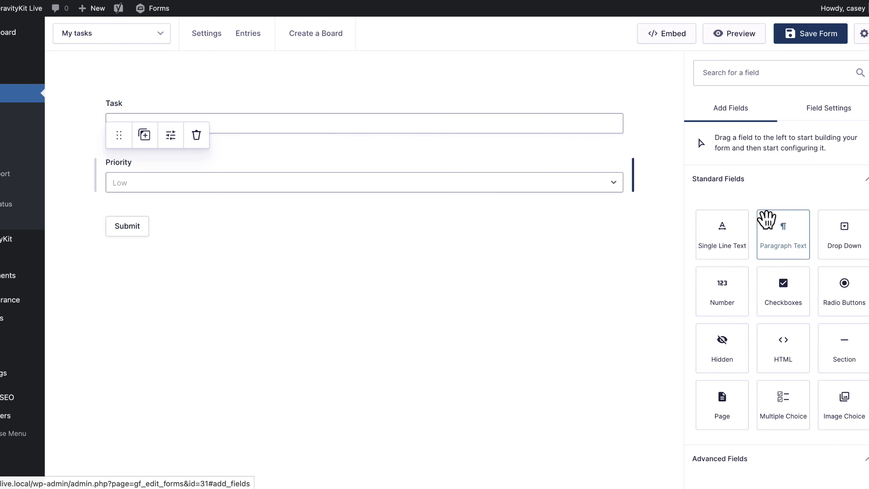
drag(786, 236, 426, 213)
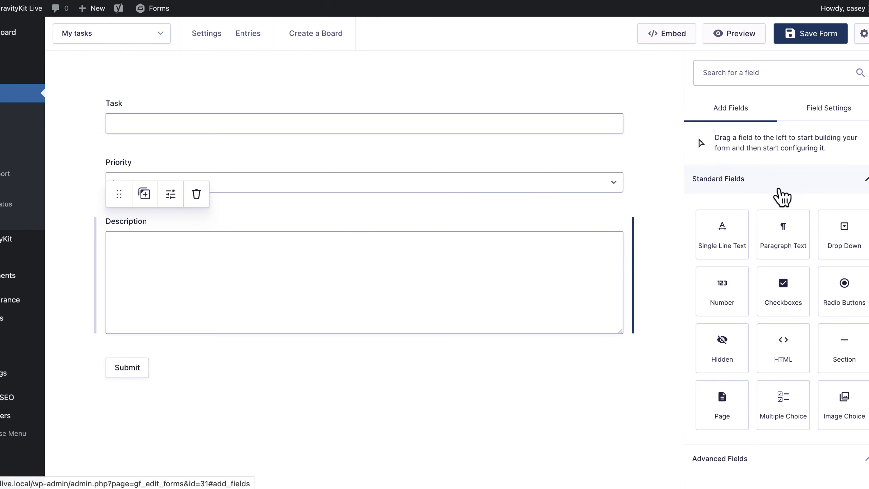
click(782, 190)
scroll(773, 217, down, 1)
drag(787, 241, 483, 379)
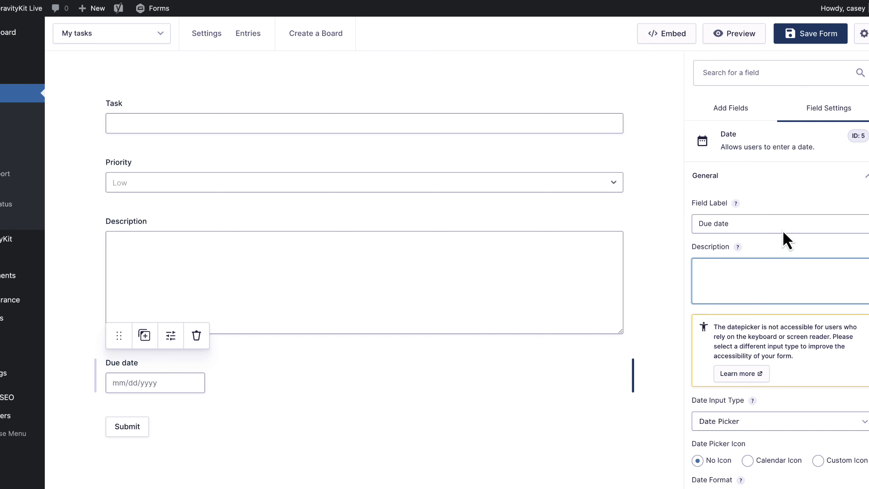
Add a Drop Down field labelled "Status" below the Due date field
click(732, 111)
scroll(732, 243, up, 8)
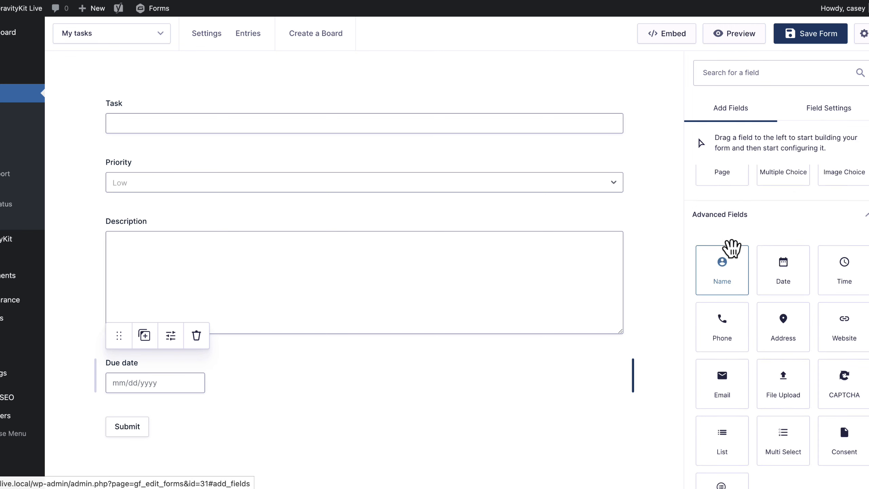
drag(840, 237, 316, 352)
Rename the Status field's three default choices to Backlog, Active and Ready for Review
click(730, 351)
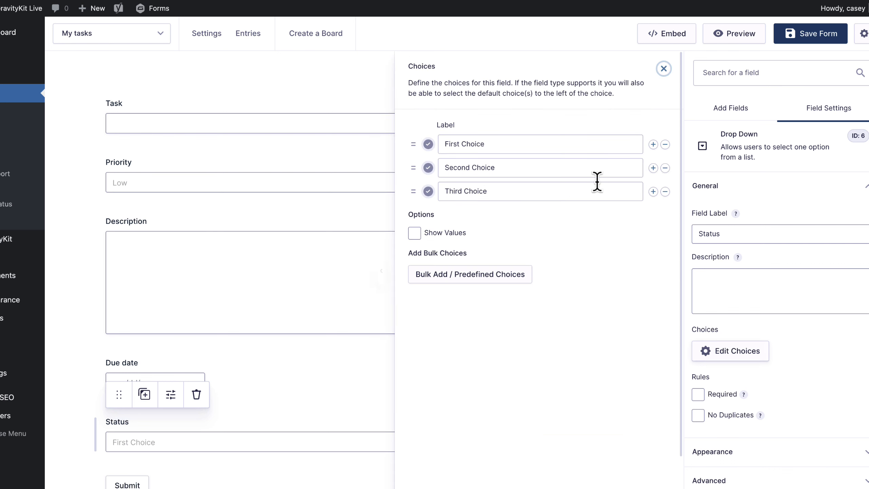
drag(510, 144, 443, 143)
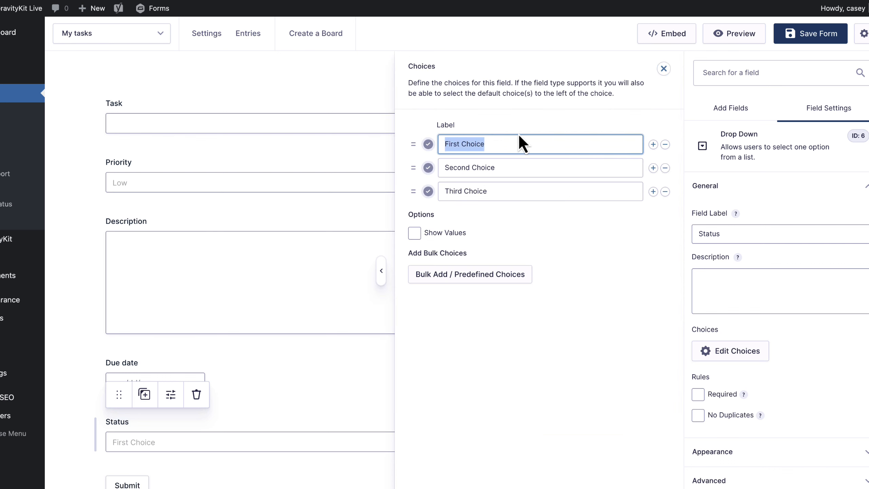
text(Backlog)
key(Tab)
text(Active)
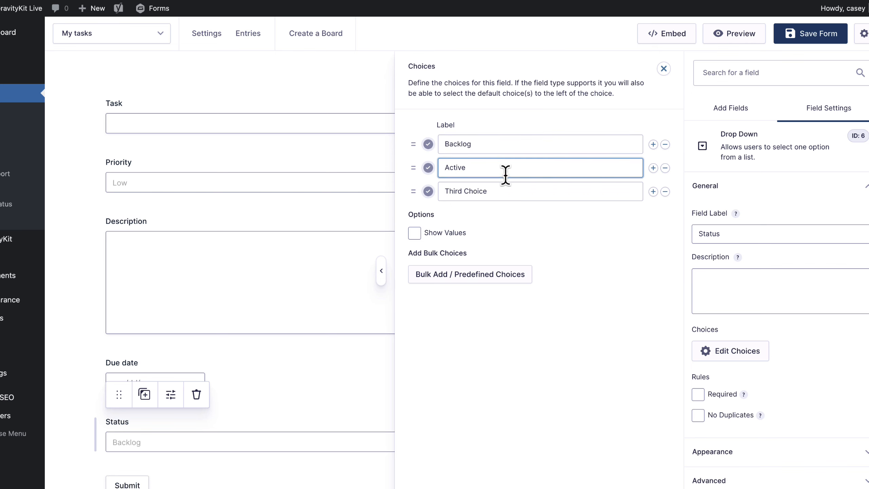
click(513, 188)
key(ctrl+a)
text(Ready for Review)
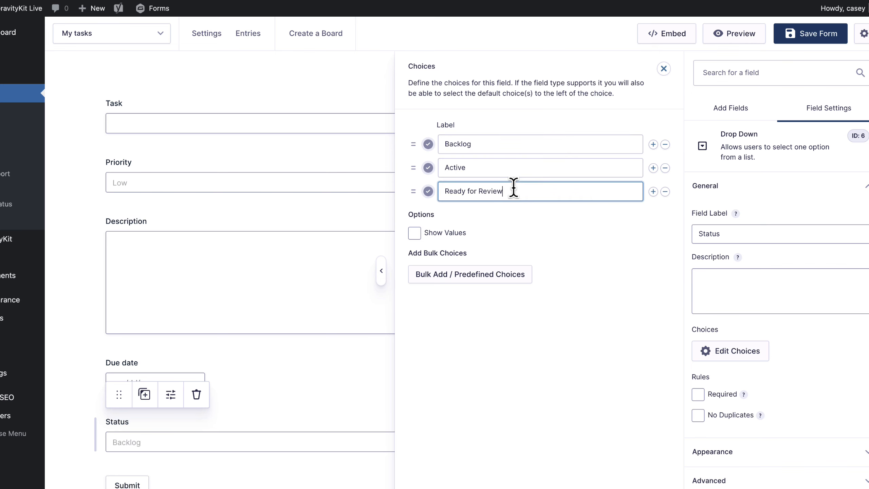
Add two more choices, Complete and Future, at the end of the Status field's choices
click(653, 191)
click(474, 218)
text(Complete)
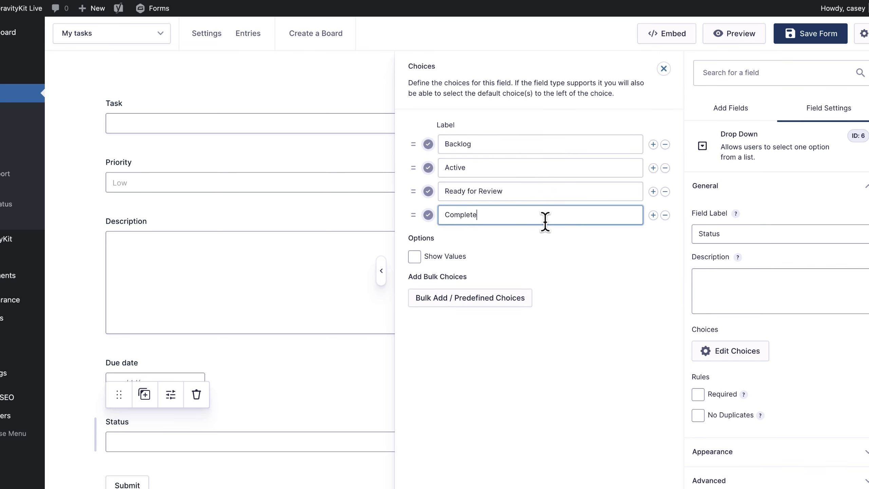
click(653, 215)
click(486, 239)
text(Future)
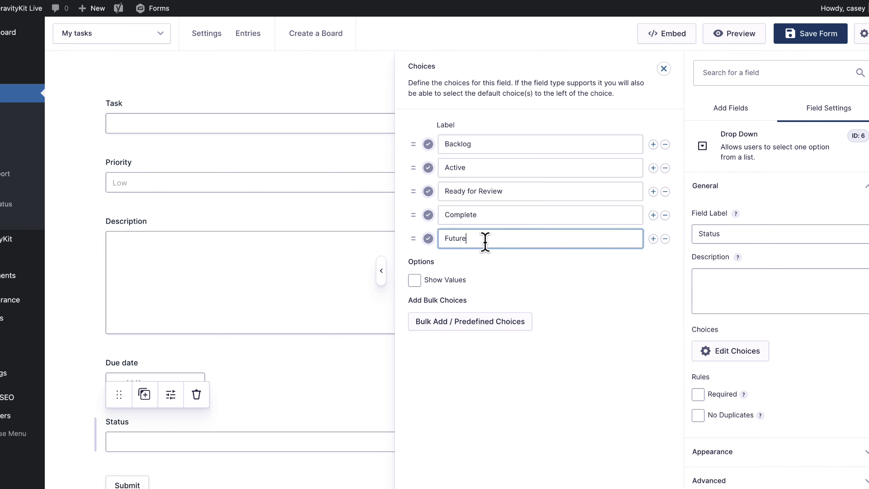
click(650, 286)
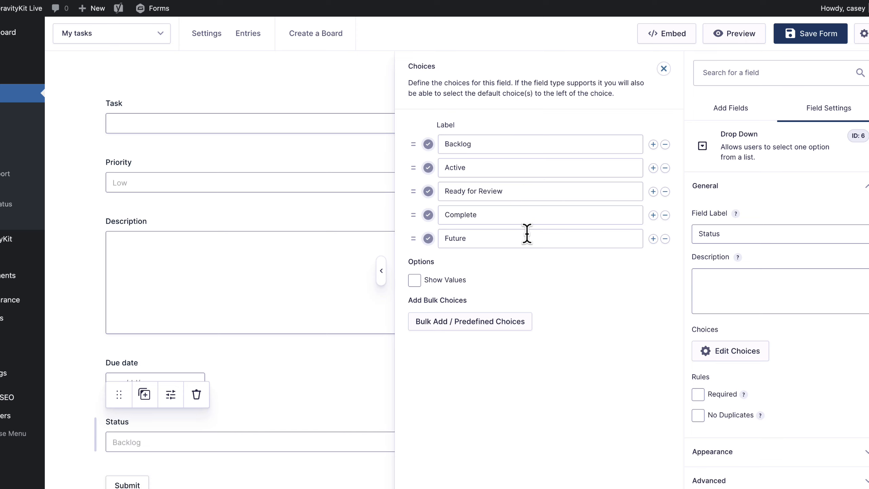
Preview the My tasks form and check its fields and the Priority options
click(664, 69)
click(749, 34)
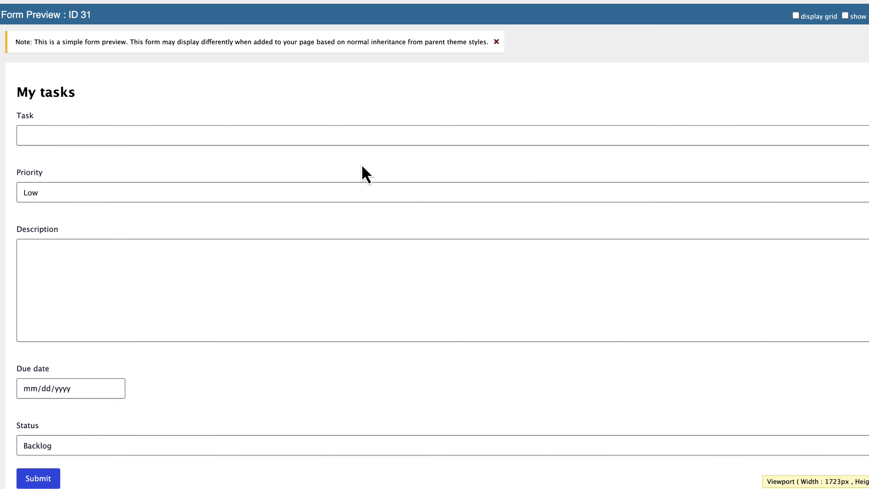
scroll(362, 167, down, 3)
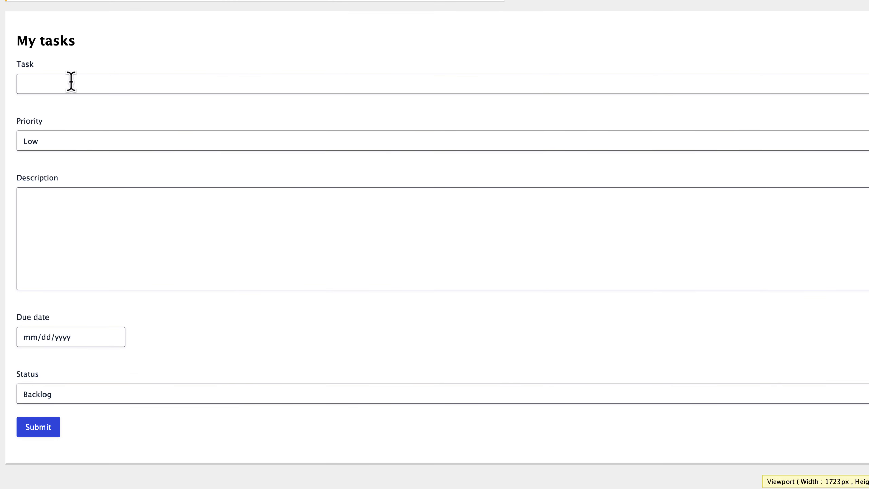
click(86, 140)
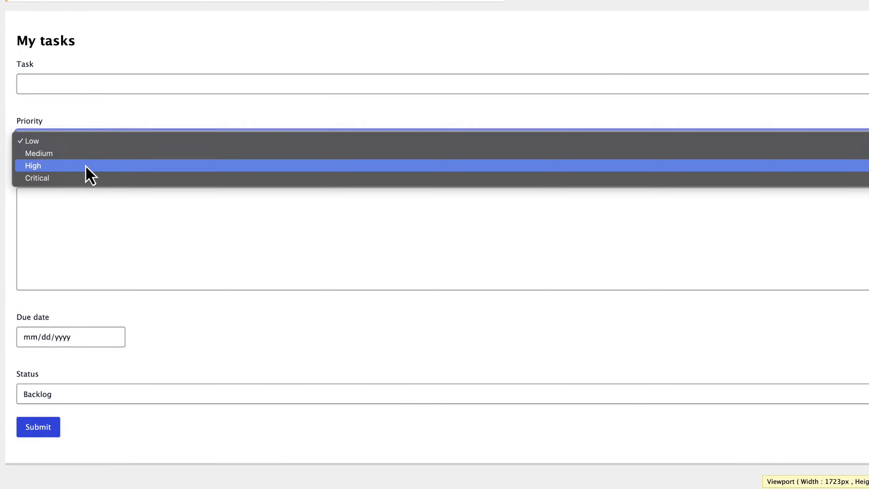
key(Escape)
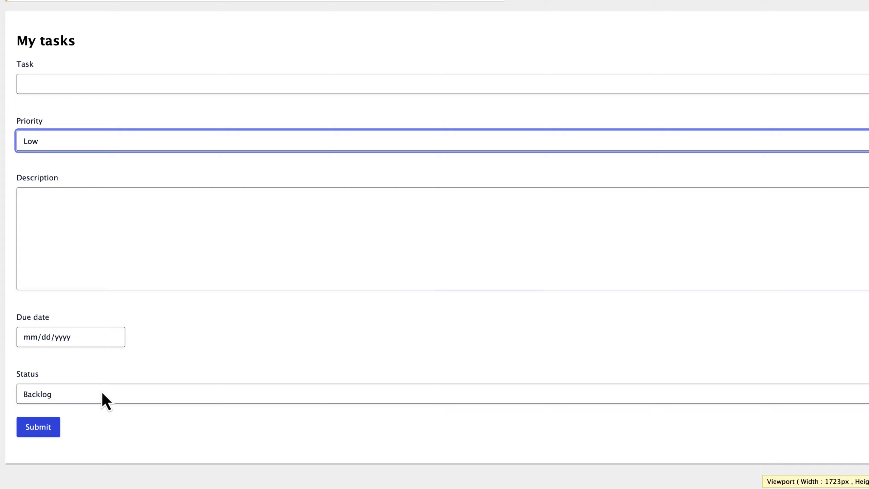
Review the entries of the Tasks form with their priorities, due dates and statuses
click(421, 327)
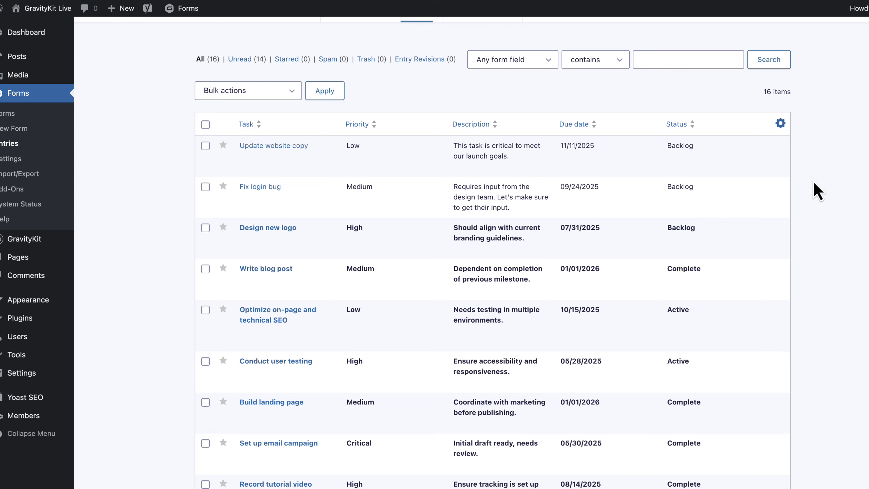
scroll(713, 246, down, 3)
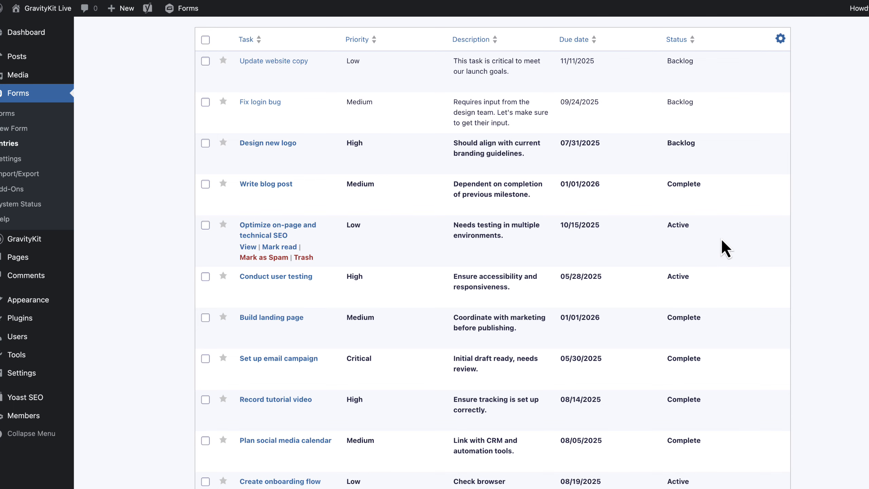
scroll(721, 238, up, 5)
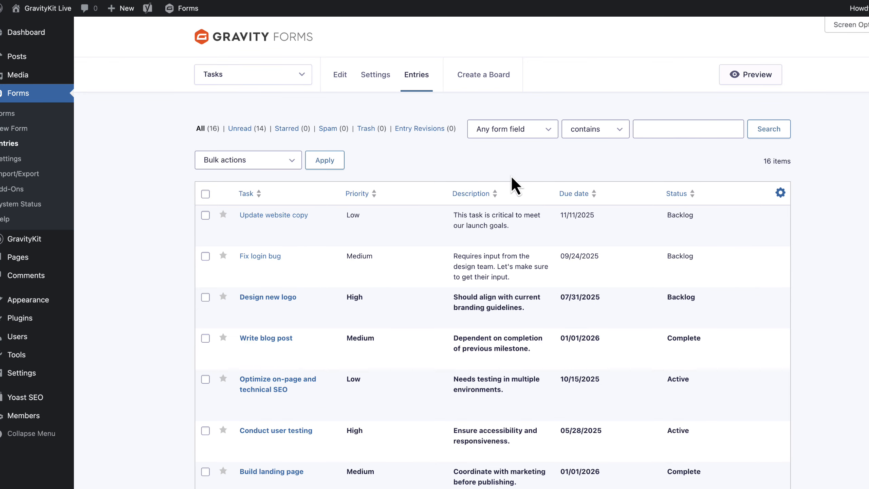
Create a board for the Tasks form and name it "Tasks board"
click(486, 90)
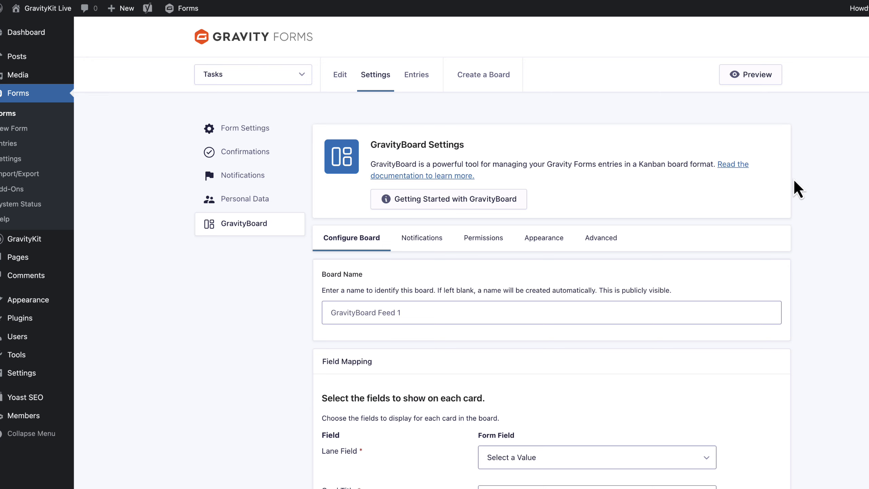
scroll(794, 181, down, 4)
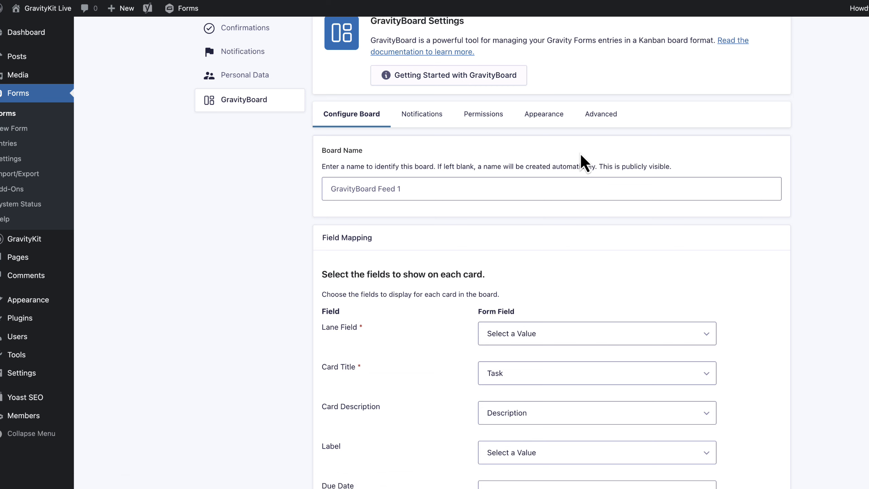
scroll(580, 152, down, 1)
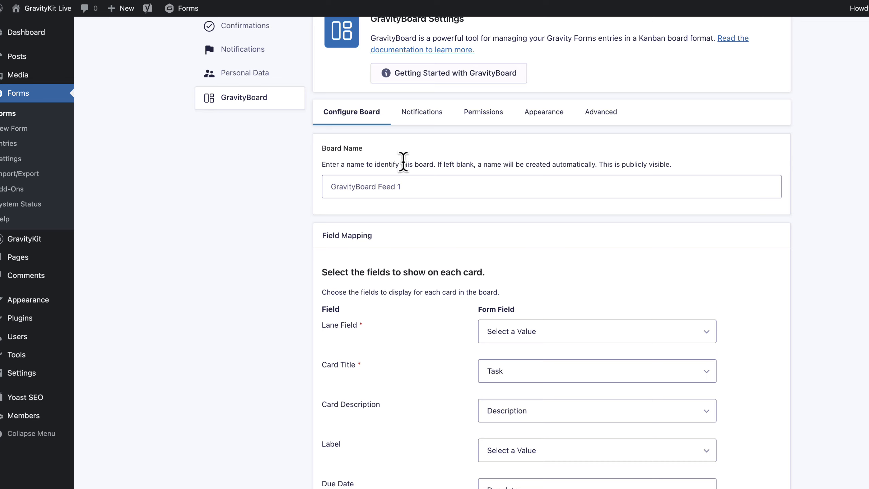
scroll(410, 177, down, 2)
text(Tasks board)
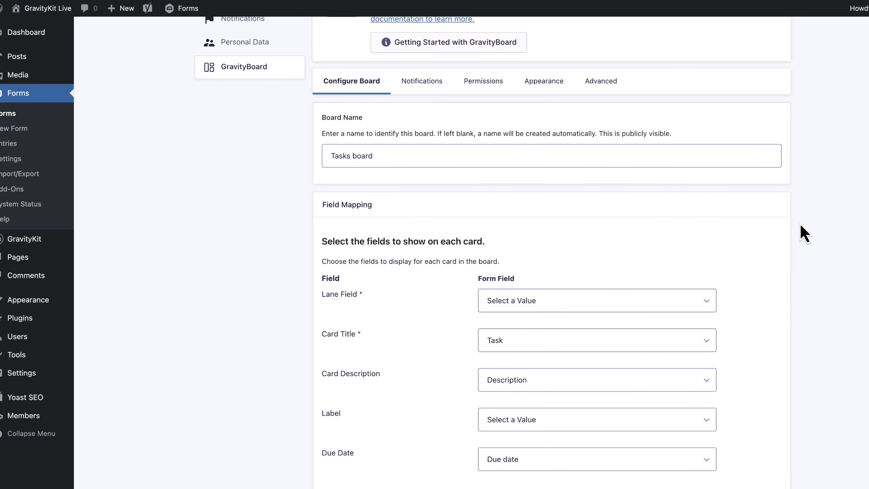
Map the board's Lane Field to the Status form field
scroll(800, 224, down, 5)
scroll(801, 226, down, 2)
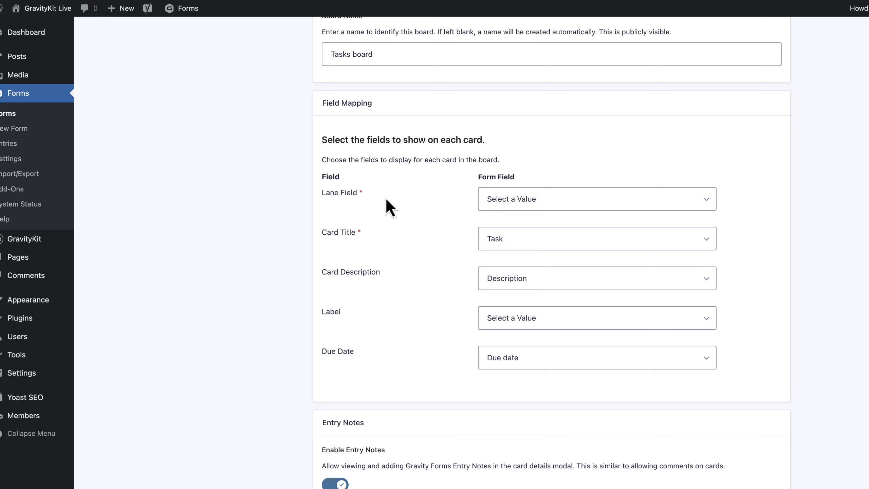
click(576, 207)
click(526, 242)
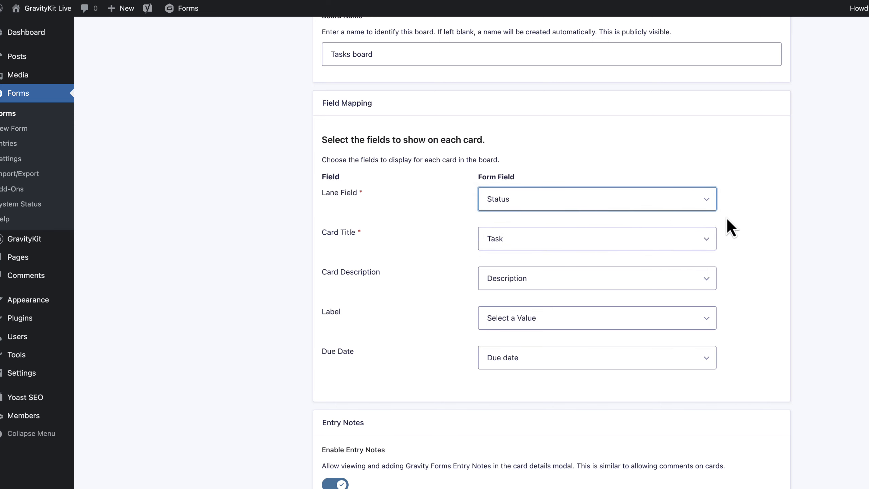
scroll(726, 217, down, 2)
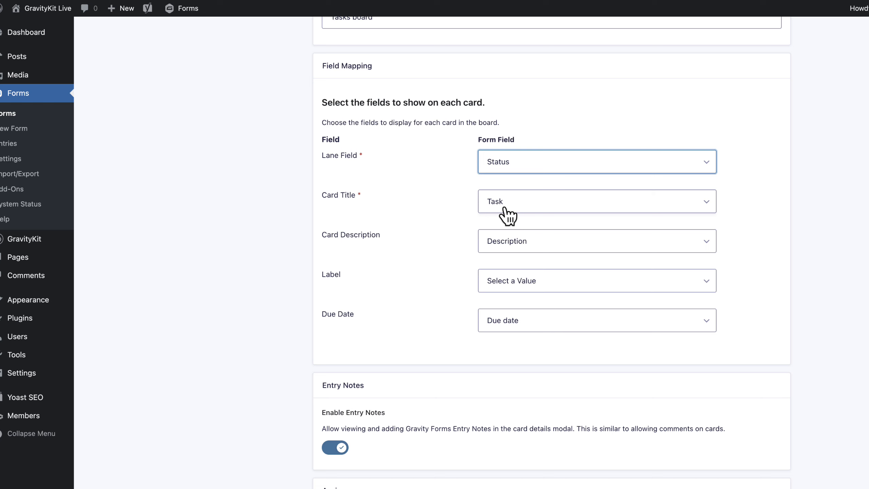
scroll(450, 215, down, 1)
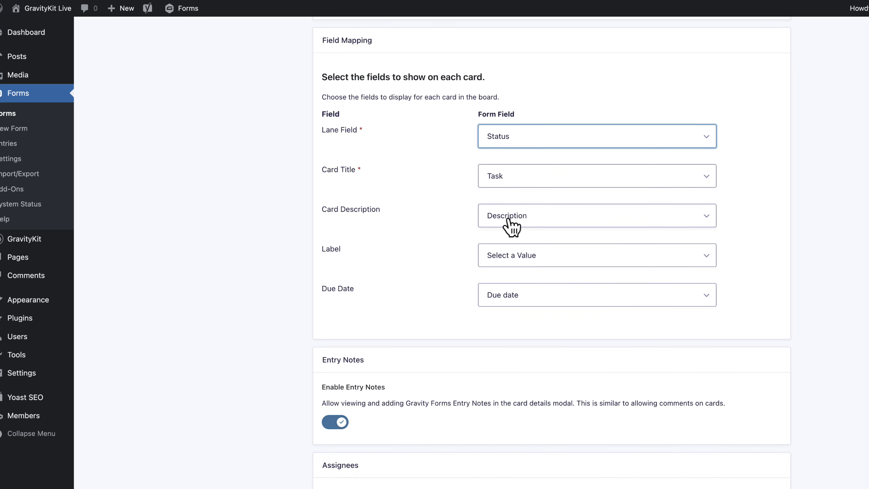
Map the card Label to the Priority form field and save the board settings
scroll(435, 227, down, 1)
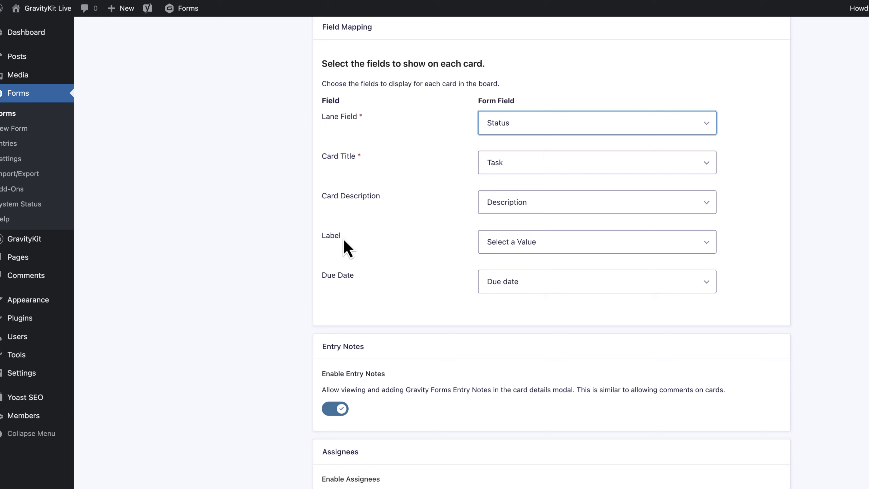
click(556, 244)
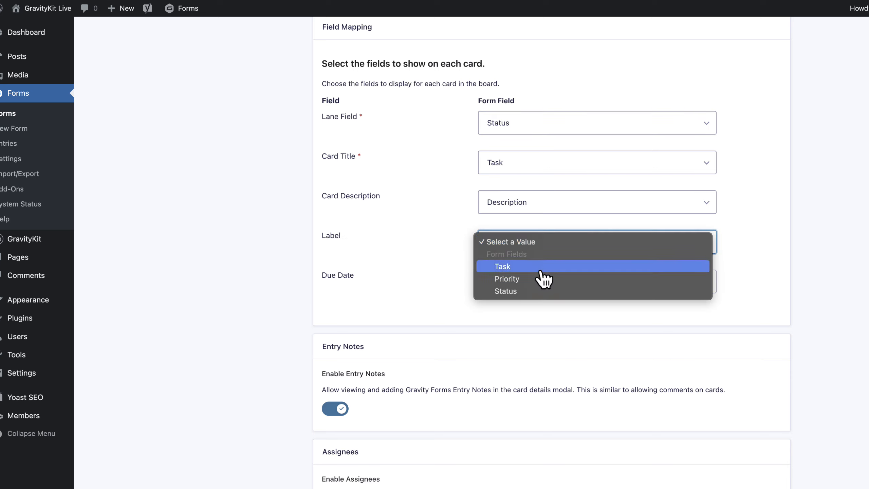
click(517, 280)
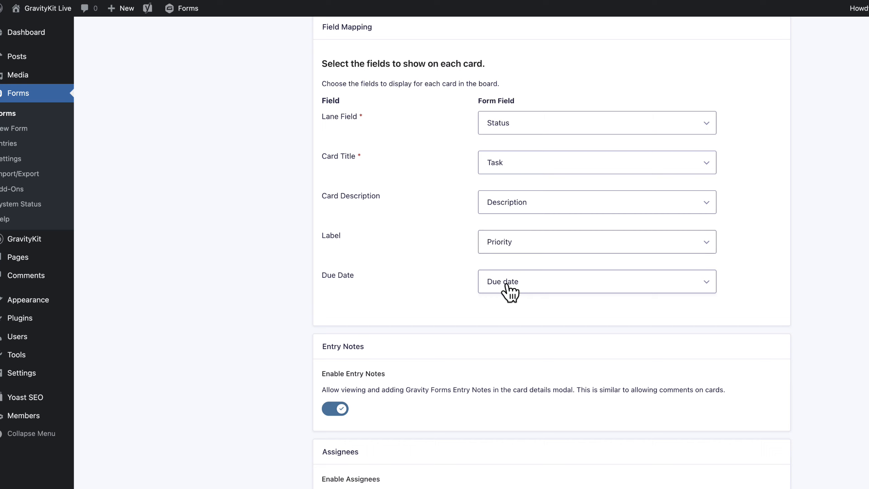
scroll(749, 237, up, 10)
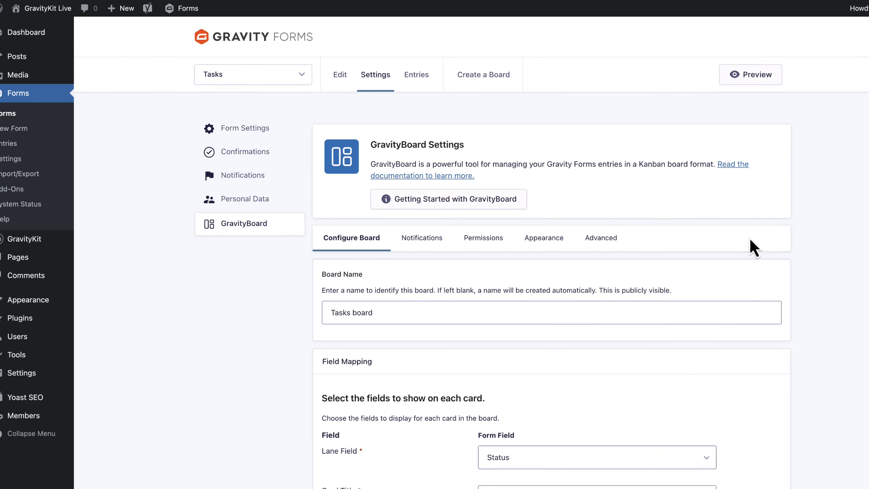
scroll(749, 239, down, 15)
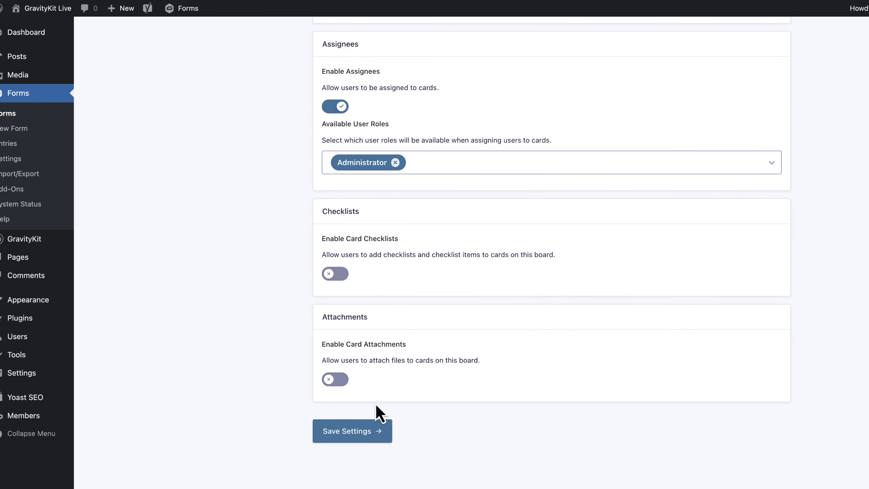
click(358, 436)
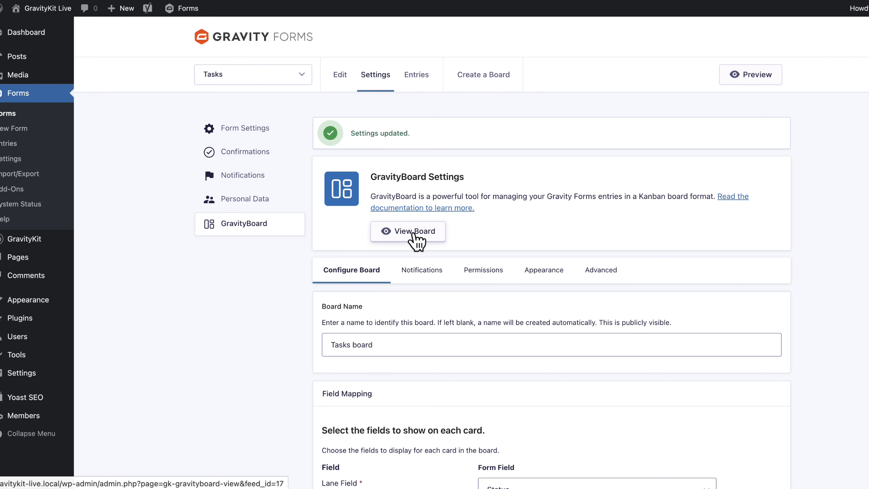
View the Tasks board and check the details of the "Optimize on-page and technical SEO" card
click(414, 233)
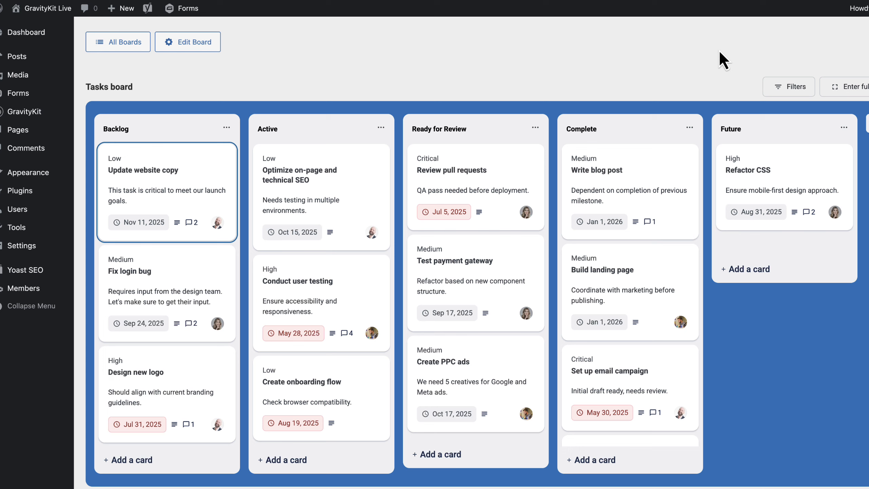
scroll(720, 51, down, 2)
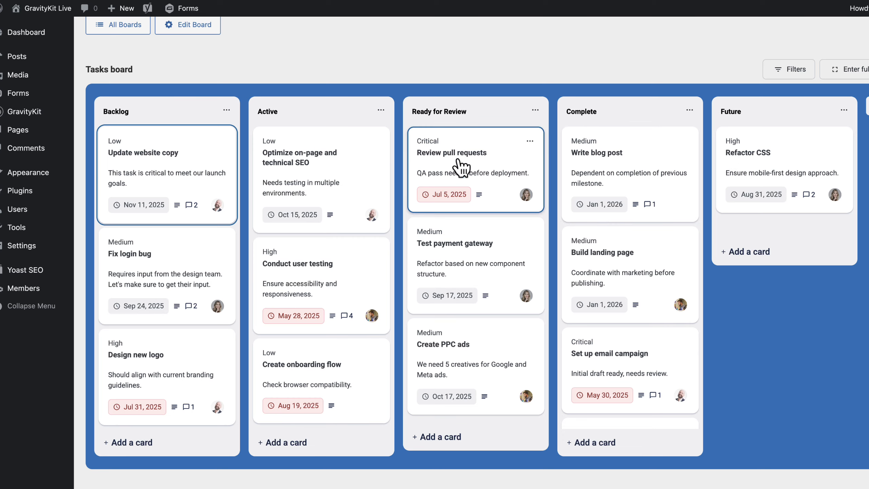
drag(212, 149, 176, 145)
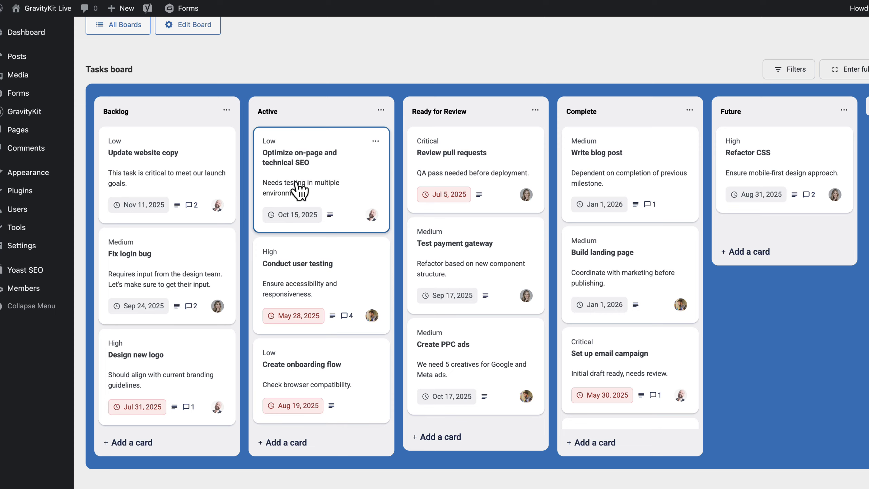
click(339, 177)
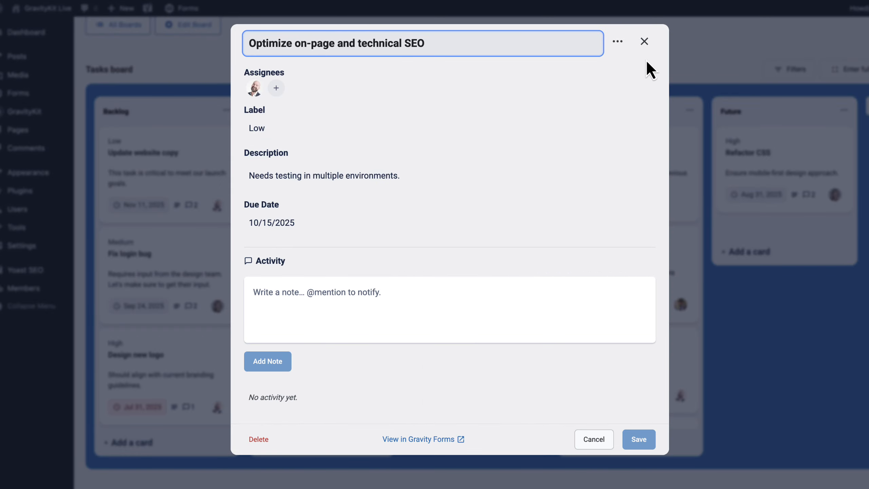
click(645, 42)
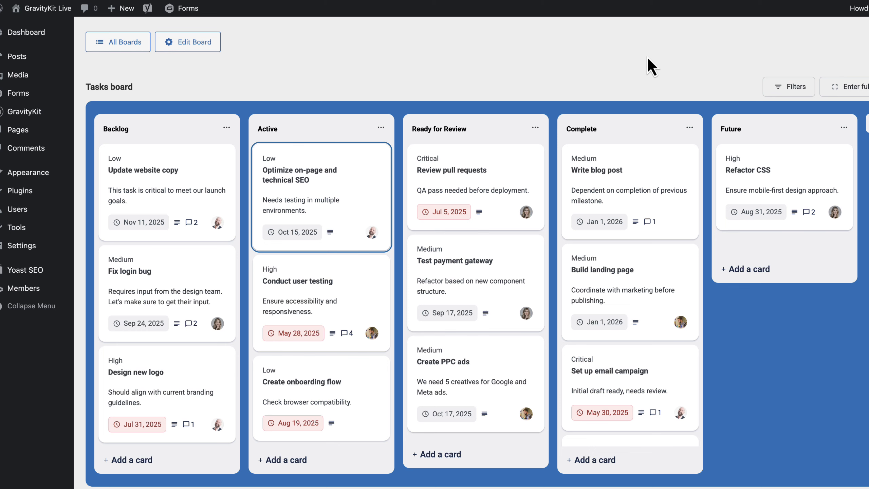
Edit the Tasks board and make All User Roles available for assigning users to cards
click(189, 48)
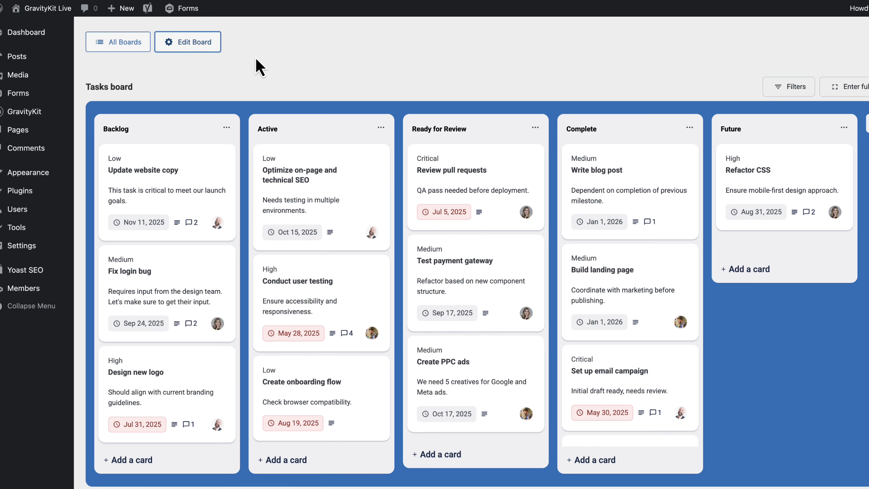
scroll(546, 152, down, 6)
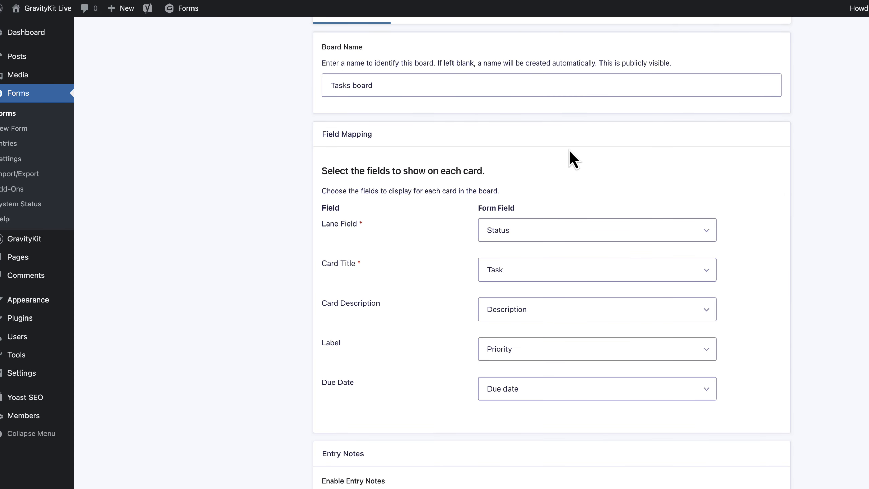
scroll(571, 151, down, 10)
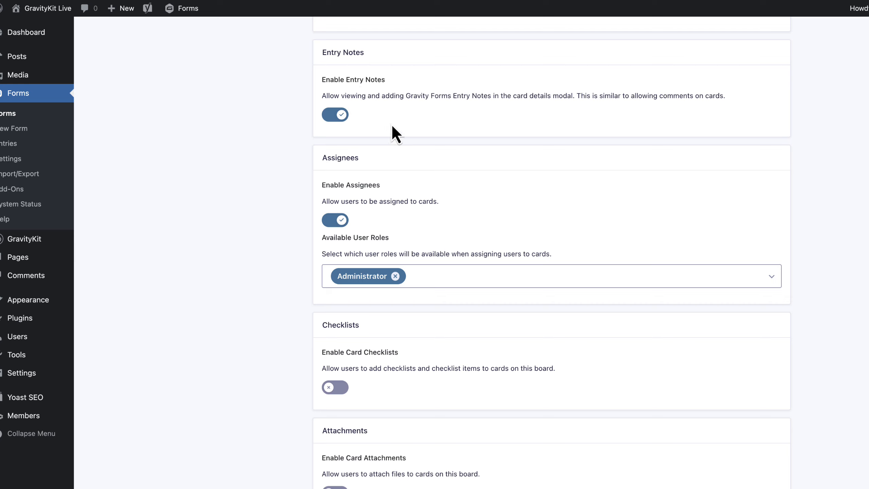
scroll(260, 159, down, 3)
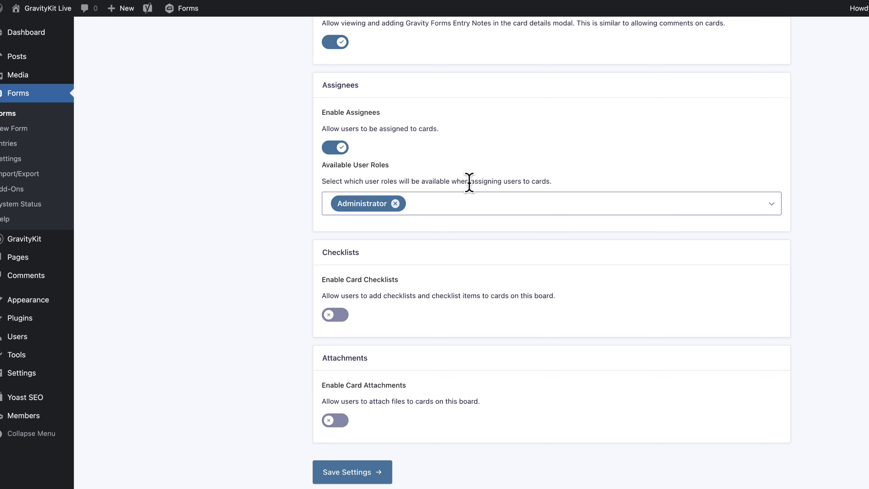
click(466, 202)
click(337, 228)
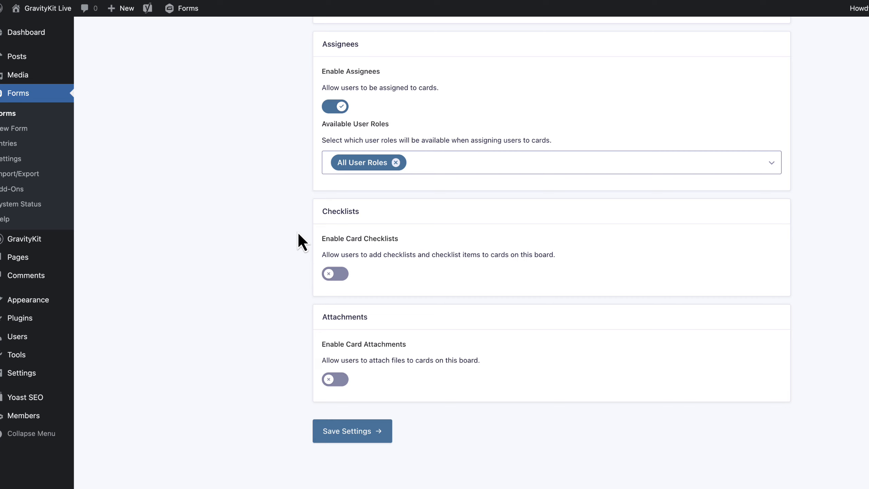
Enable card checklists and card attachments for the board and save the settings
click(343, 275)
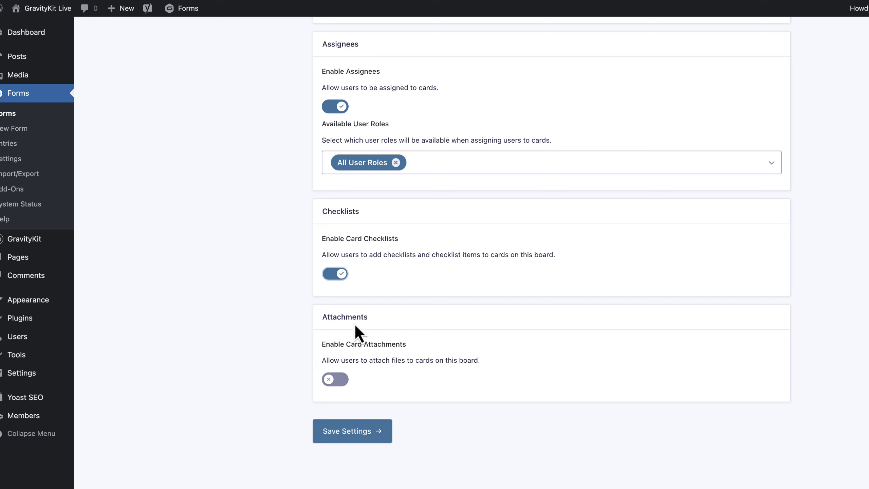
click(341, 380)
click(352, 431)
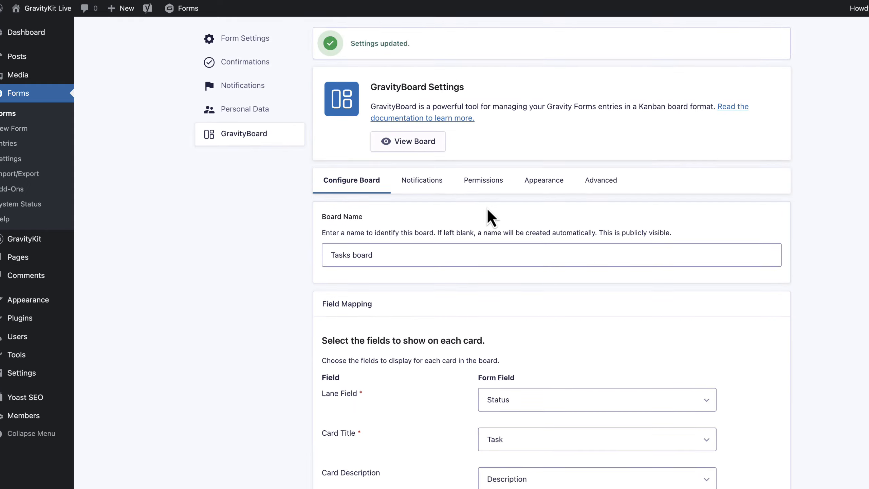
Review the board's form notification and mention notification settings, including the email subject, body and merge tags
scroll(489, 217, down, 1)
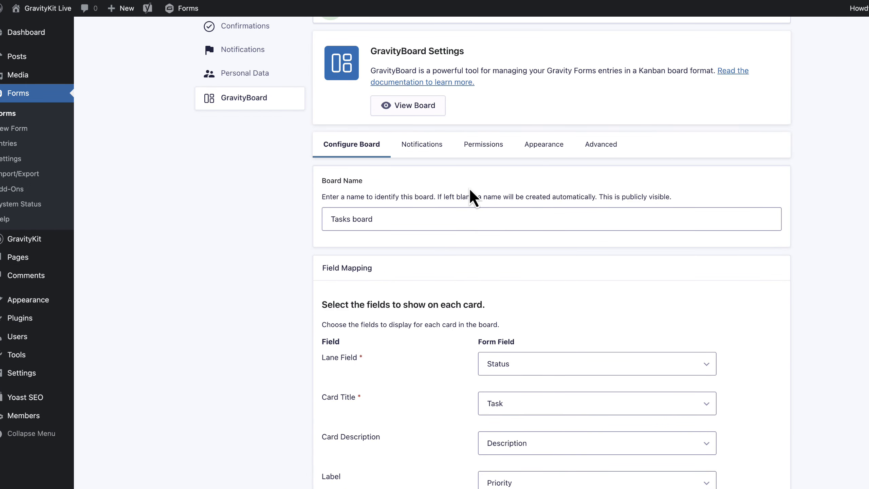
click(421, 148)
scroll(597, 206, down, 2)
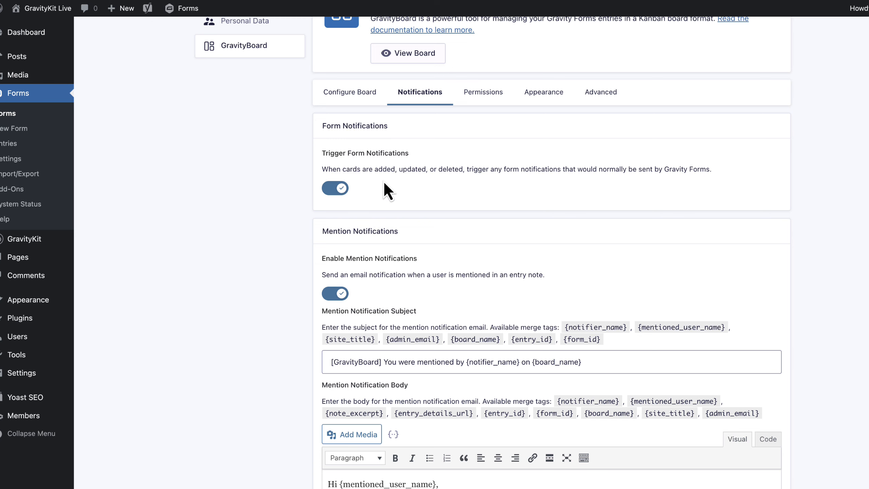
scroll(501, 191, down, 5)
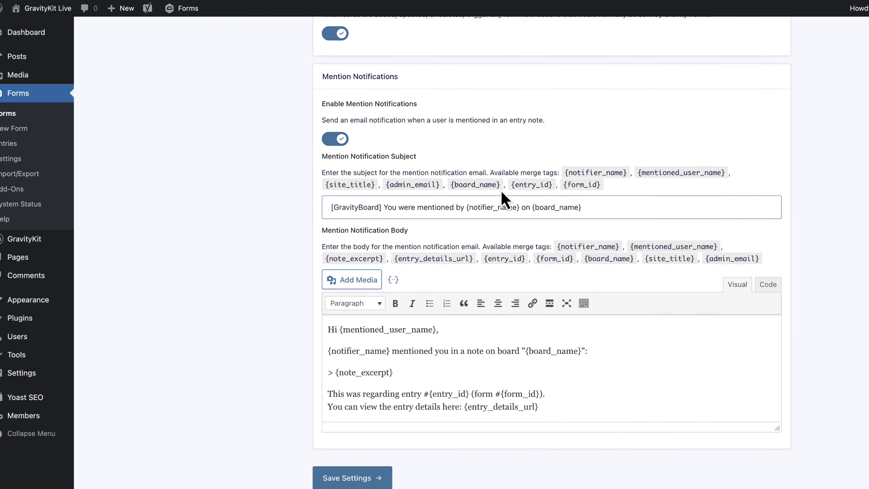
scroll(502, 193, down, 1)
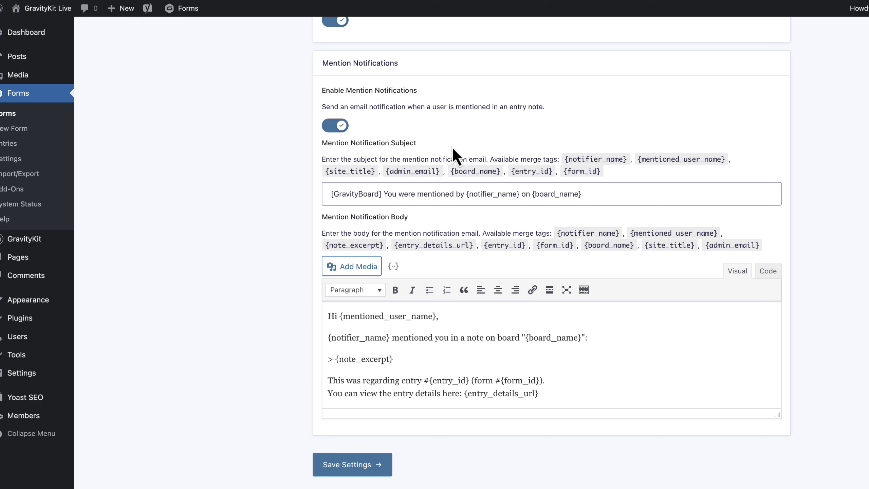
scroll(455, 154, down, 1)
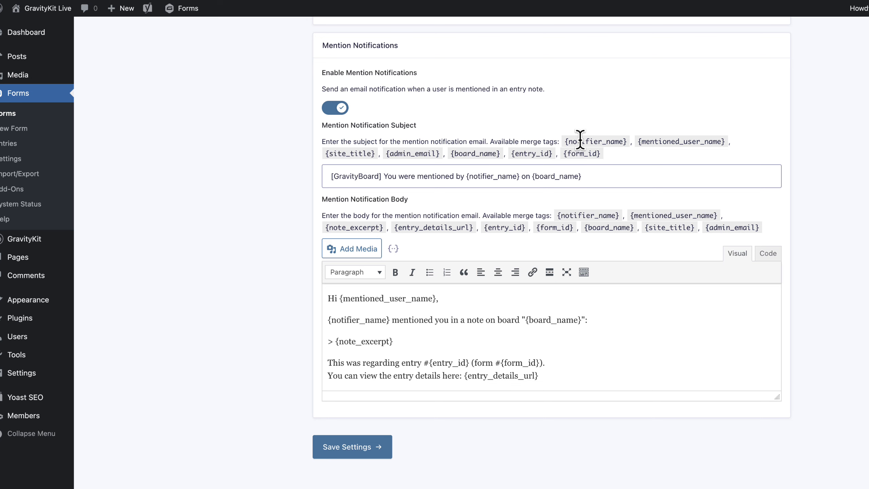
scroll(579, 138, up, 5)
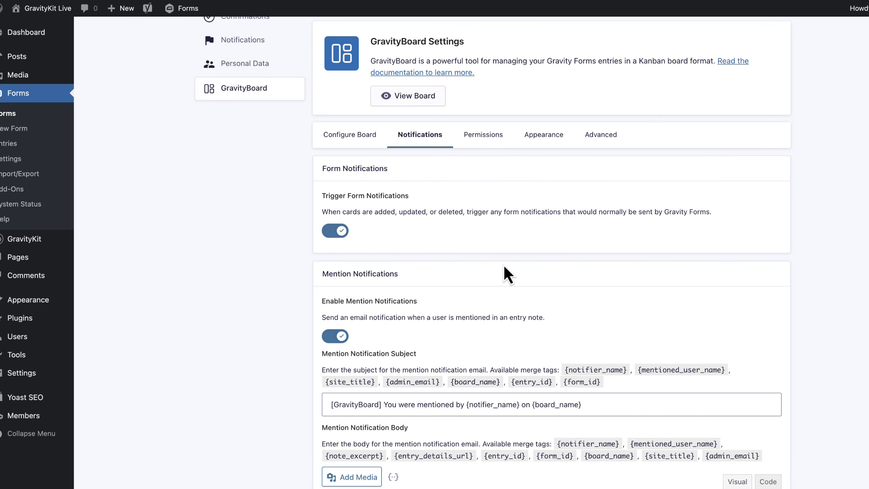
Review the board's permission settings and add Gravity Forms: View Settings and Administrator to the roles that can add cards
click(490, 142)
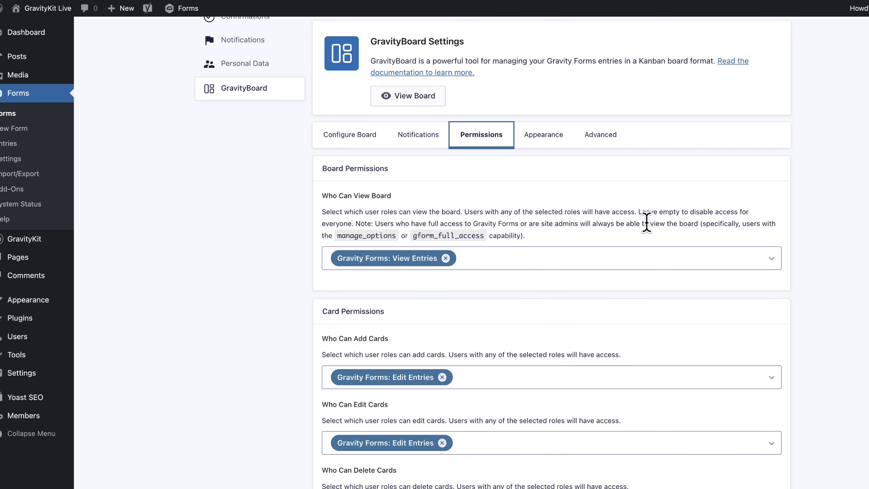
scroll(815, 225, down, 3)
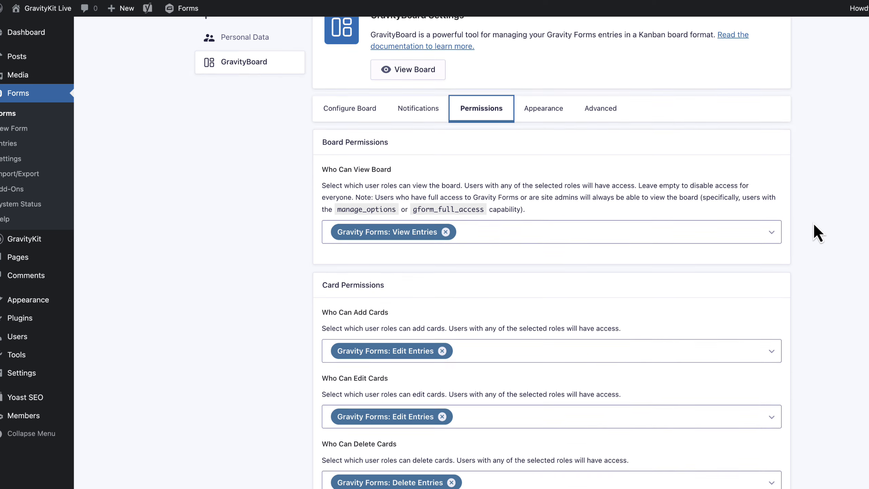
scroll(823, 223, down, 1)
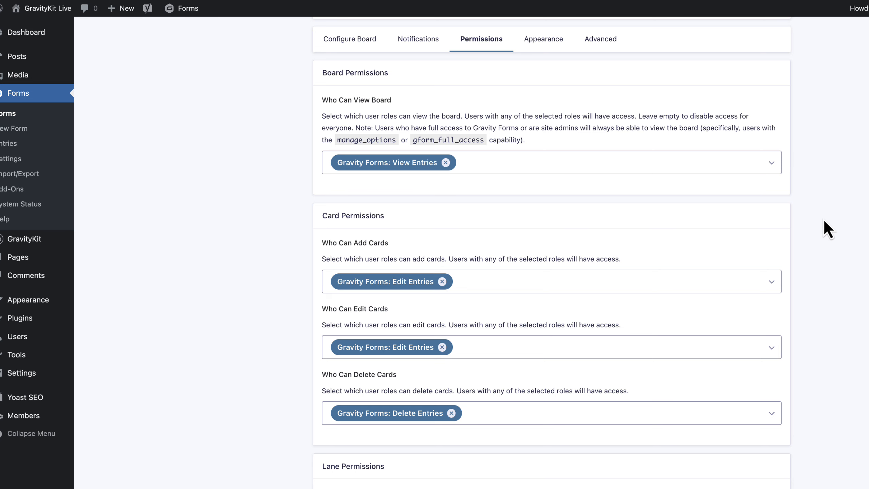
scroll(823, 219, down, 10)
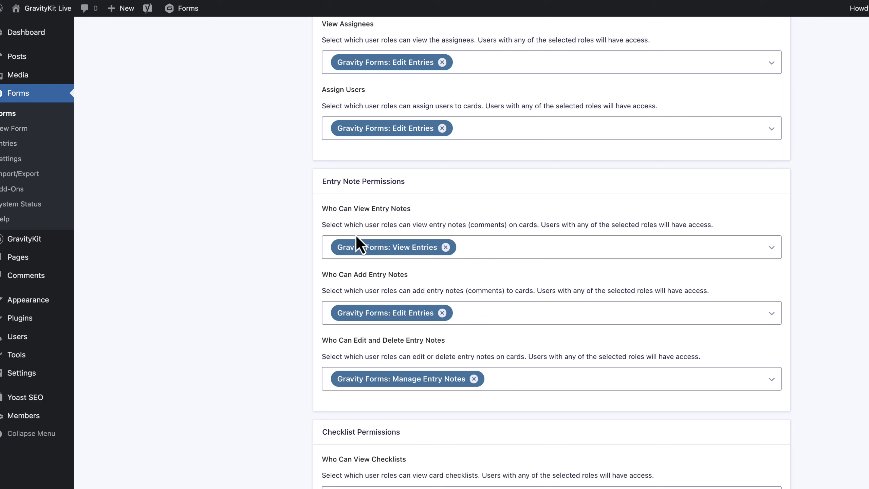
scroll(313, 186, down, 2)
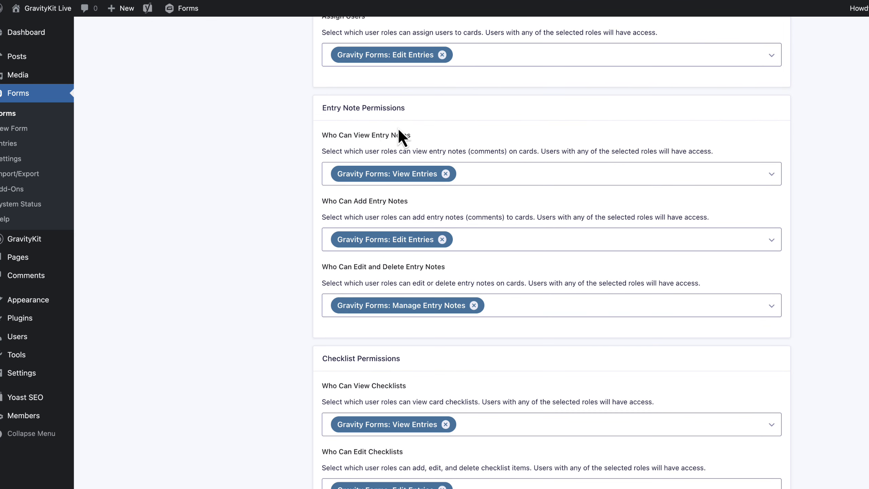
scroll(429, 127, down, 4)
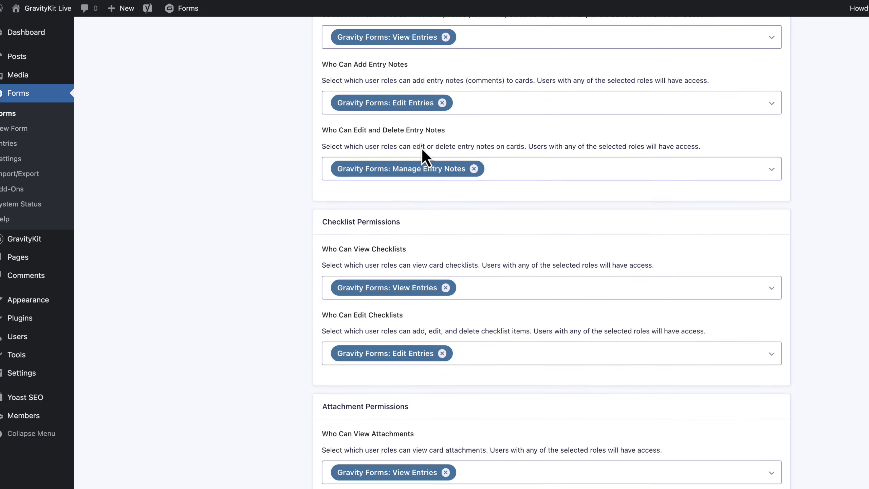
scroll(420, 222, down, 2)
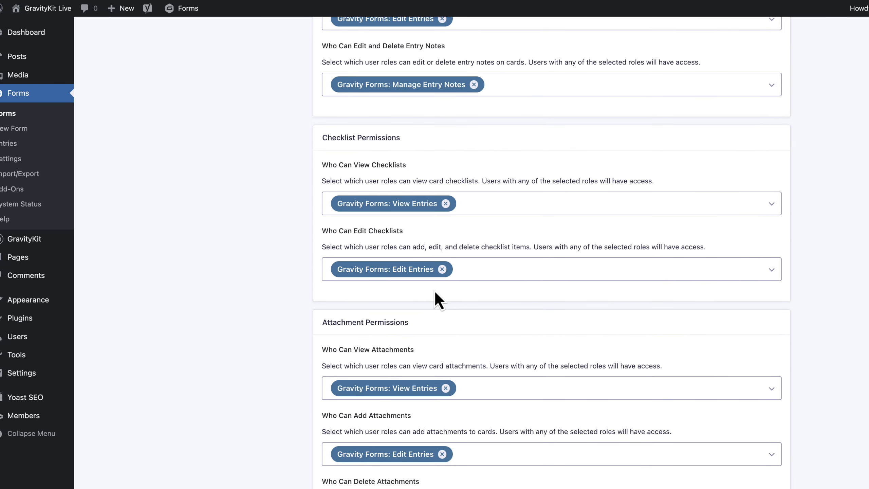
scroll(436, 292, down, 4)
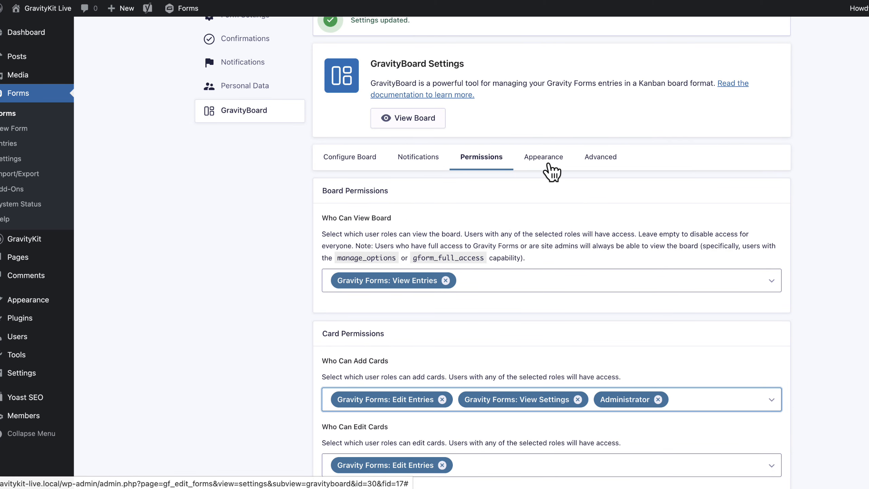
Set the board's minimum height to 800px in its appearance settings
click(546, 167)
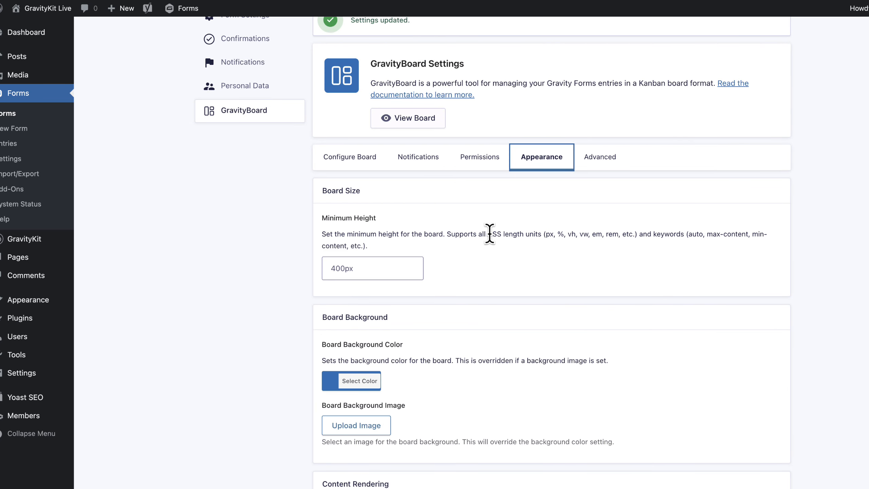
scroll(491, 237, down, 5)
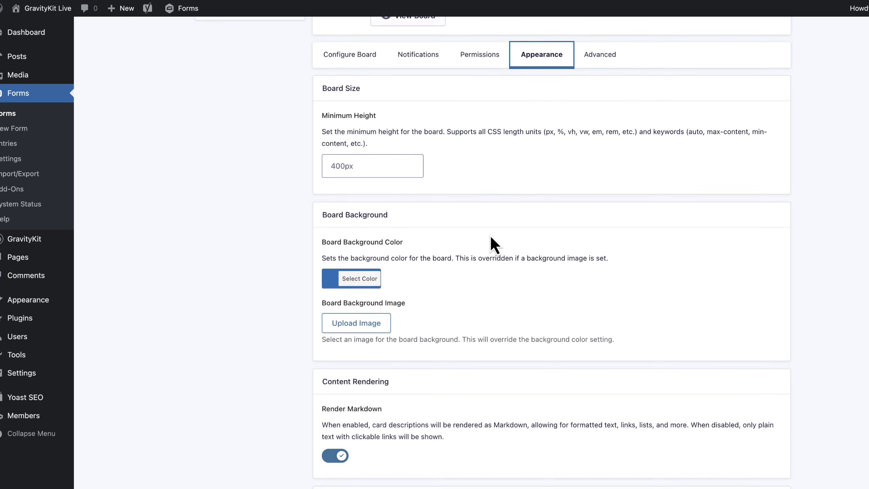
click(356, 166)
click(380, 190)
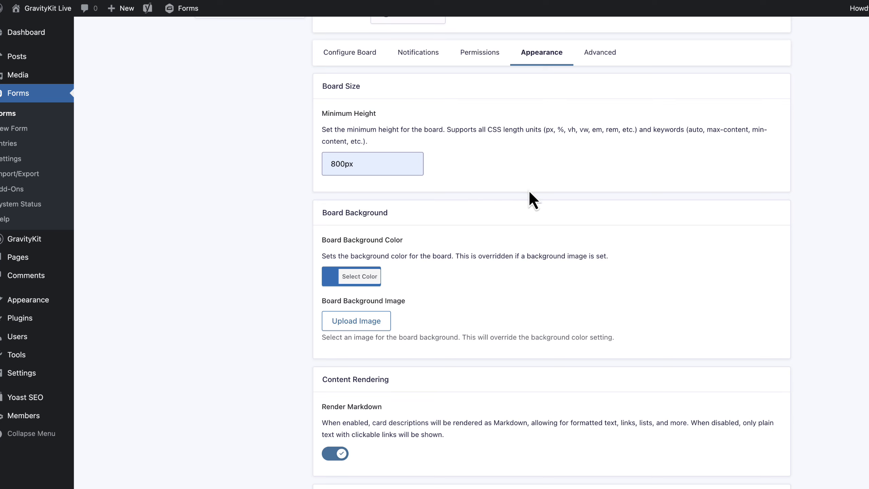
Clear the board background color and assign lane backgrounds: gray Backlog, blue Active, yellow Ready for Review, green Complete and purple Future
scroll(529, 190, down, 3)
scroll(529, 192, down, 2)
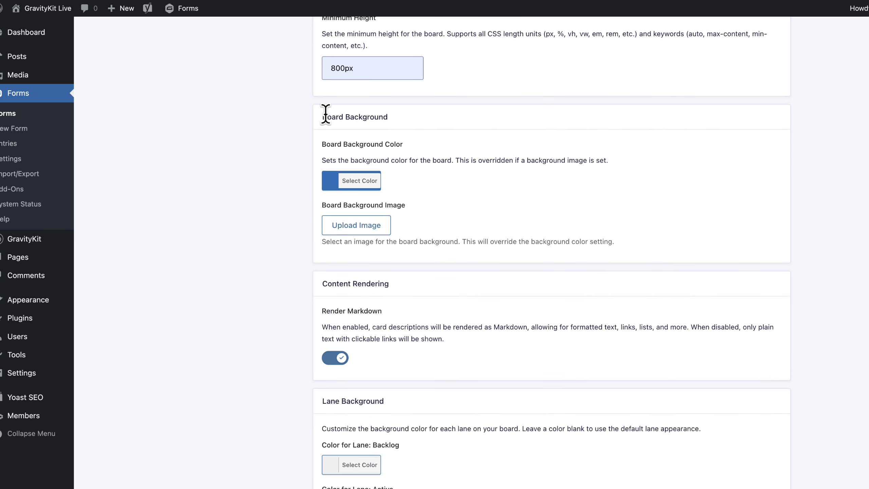
scroll(451, 158, down, 2)
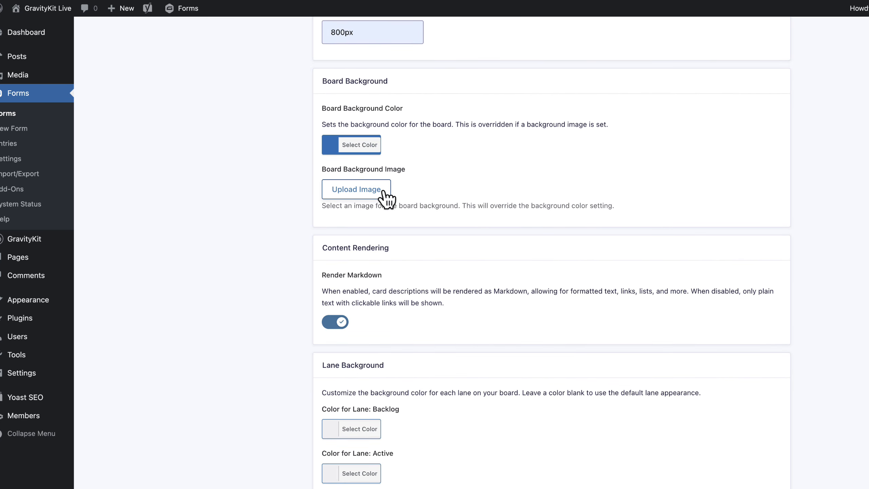
scroll(418, 205, down, 5)
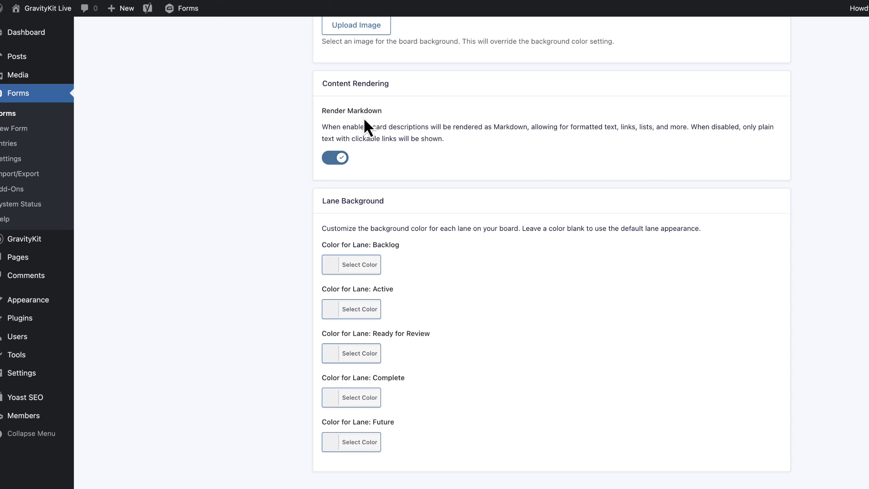
scroll(364, 120, down, 2)
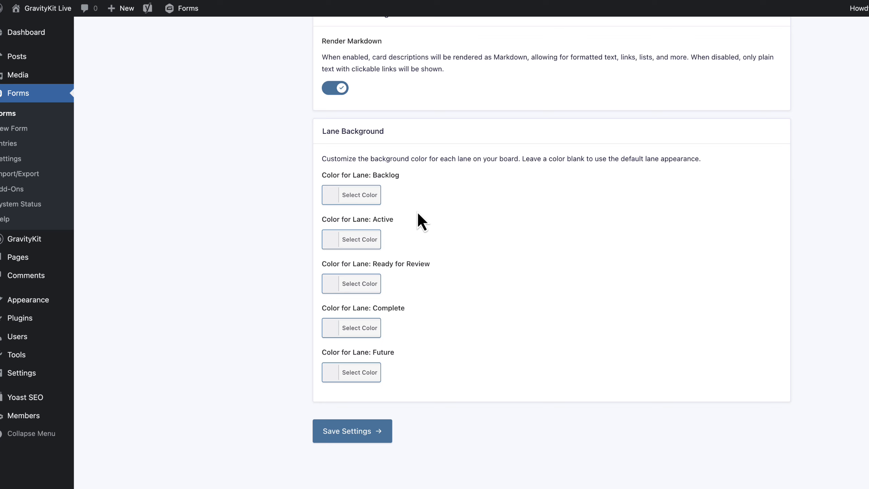
scroll(421, 222, up, 10)
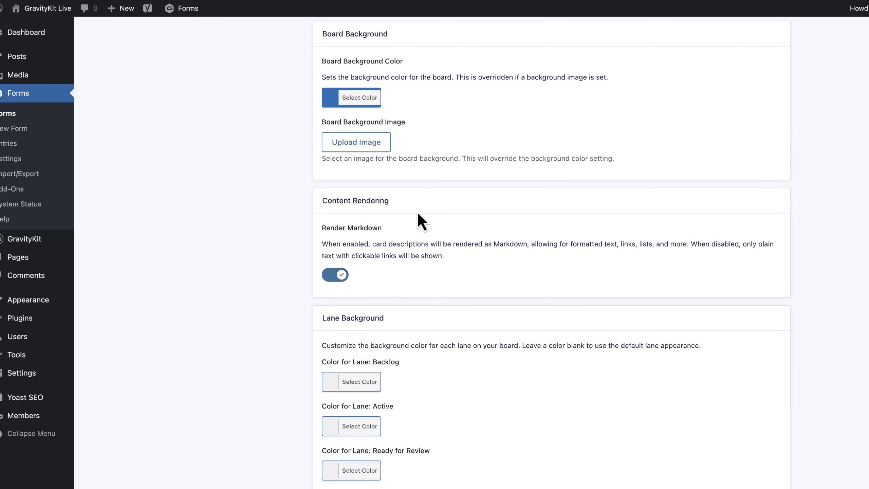
click(367, 161)
click(377, 239)
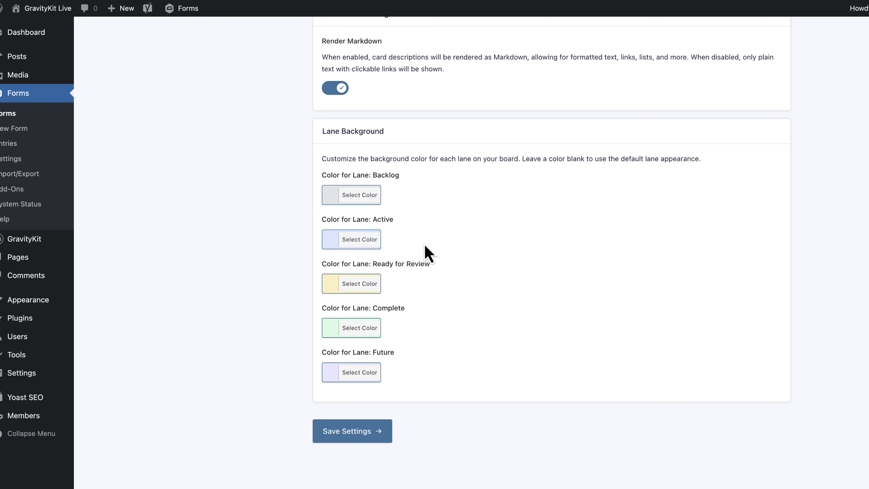
Save the appearance settings and view the Tasks board to check the lane colors
scroll(482, 262, up, 8)
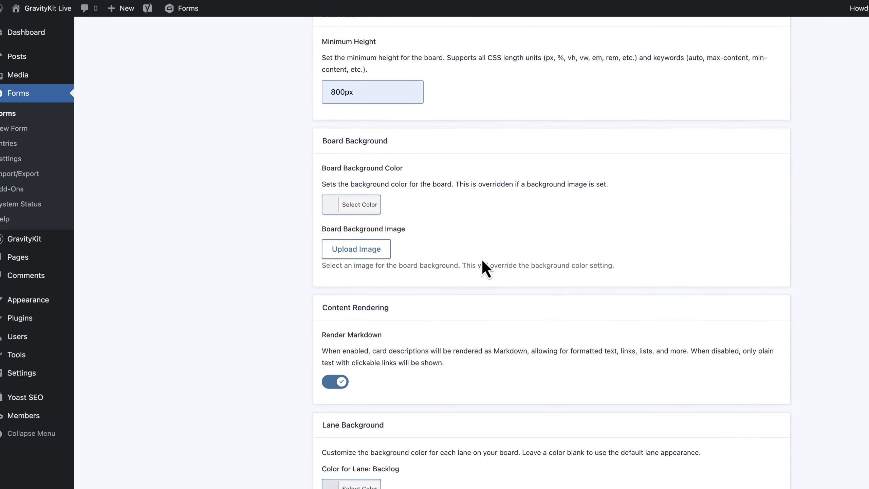
scroll(481, 258, up, 5)
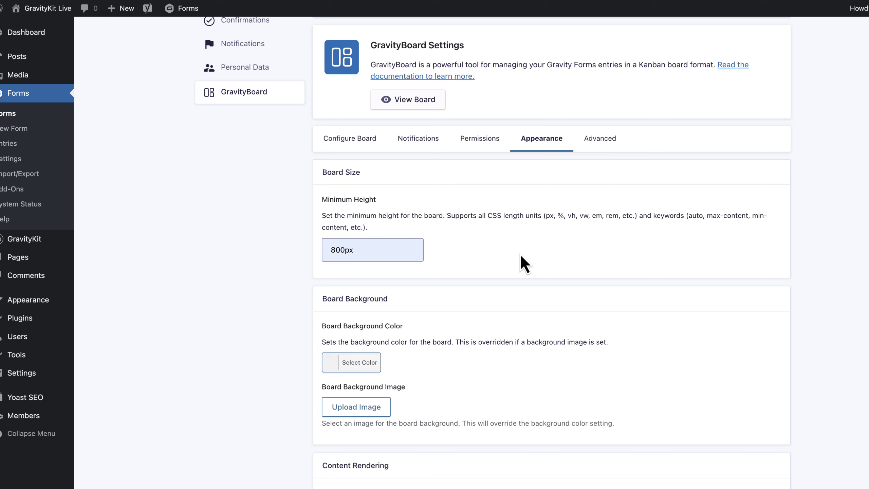
scroll(479, 301, down, 15)
click(371, 430)
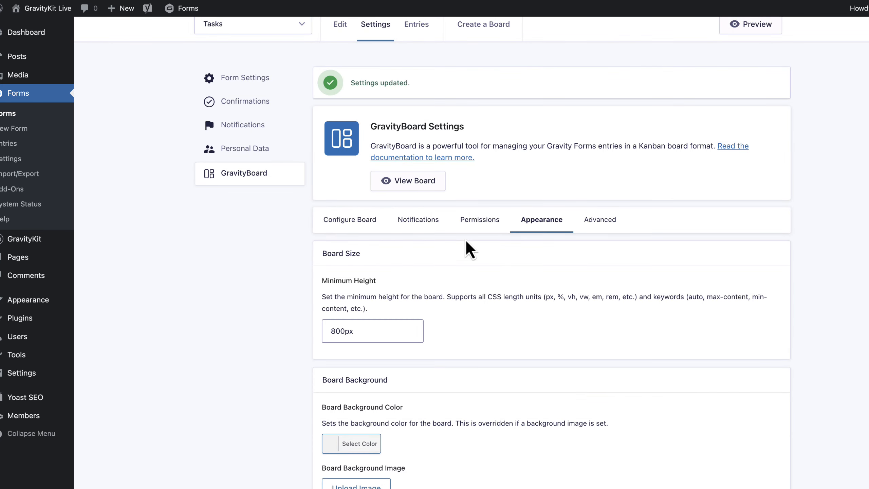
click(424, 183)
scroll(662, 80, down, 3)
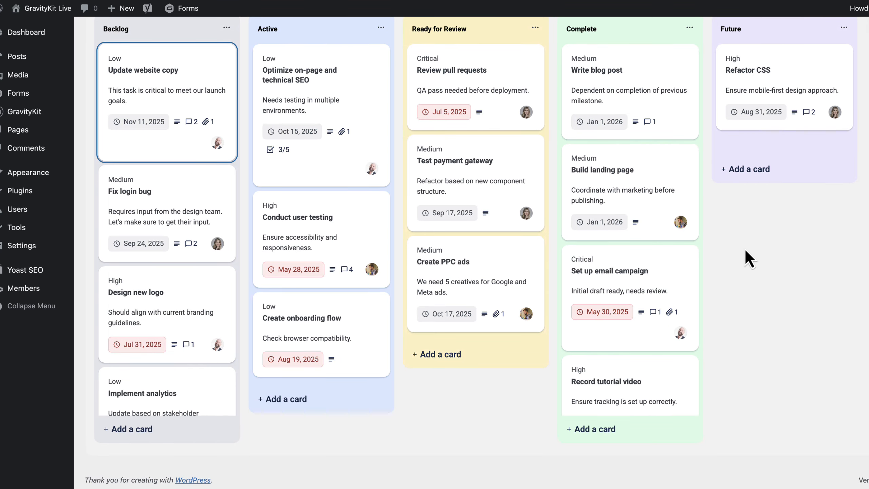
scroll(753, 291, up, 2)
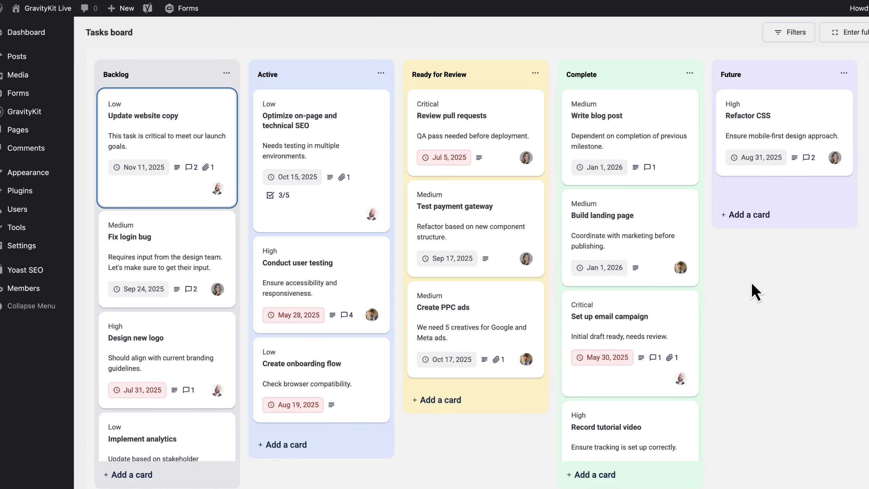
Return to the GravityBoard settings and open the board's advanced settings
scroll(753, 291, up, 2)
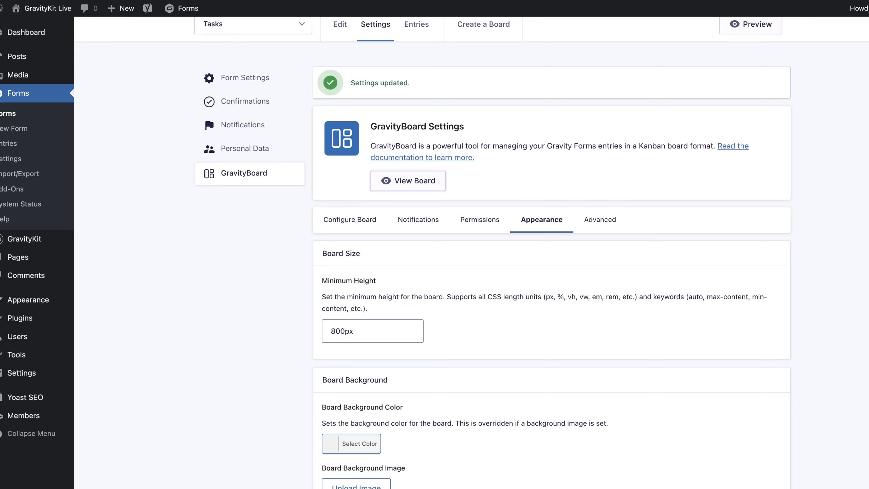
scroll(554, 140, down, 4)
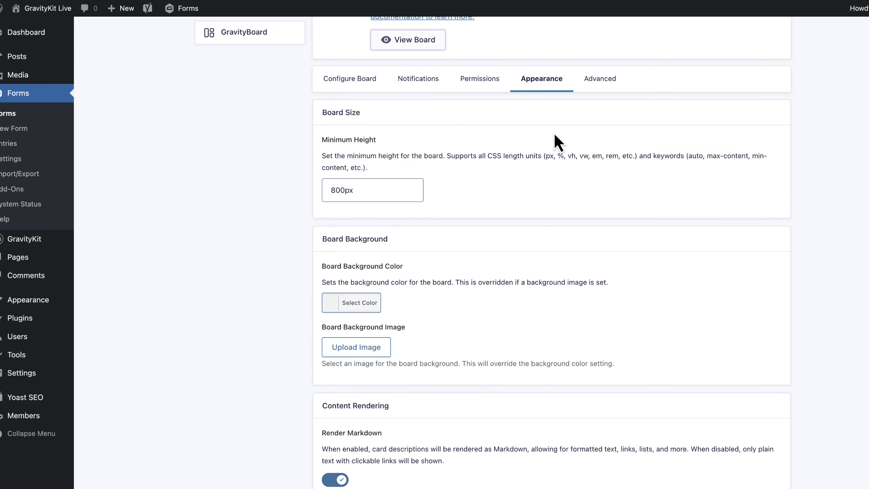
click(601, 82)
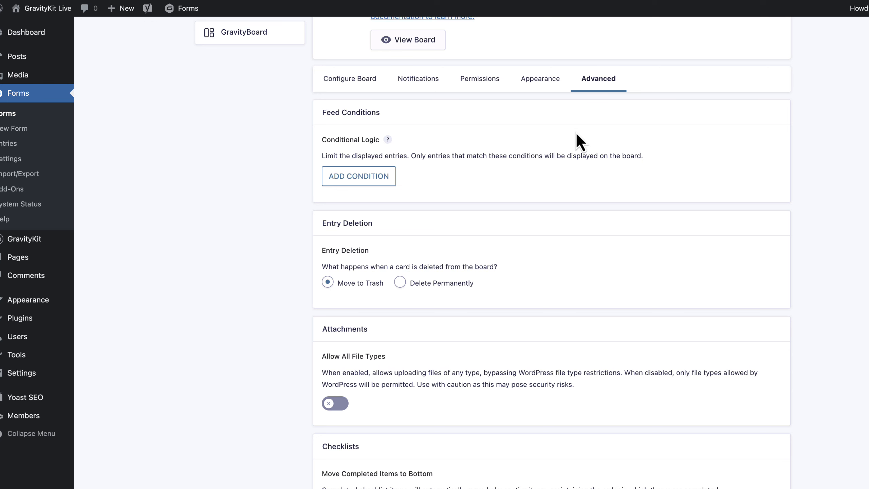
Try a feed condition that limits the board to entries where Created By is Currently Logged-in User
click(379, 183)
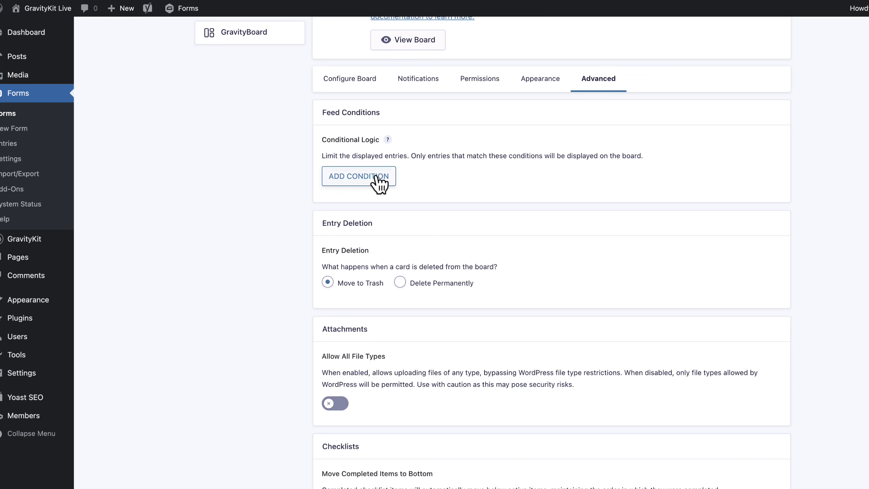
scroll(578, 154, down, 1)
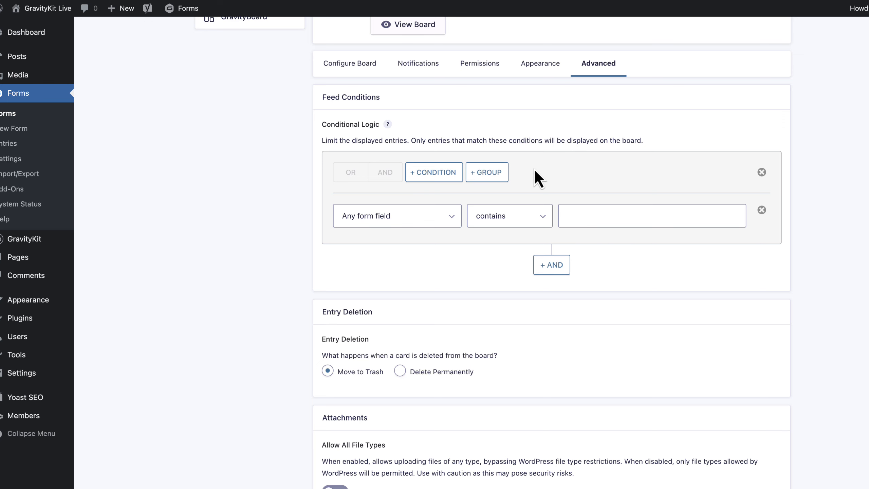
scroll(535, 170, down, 1)
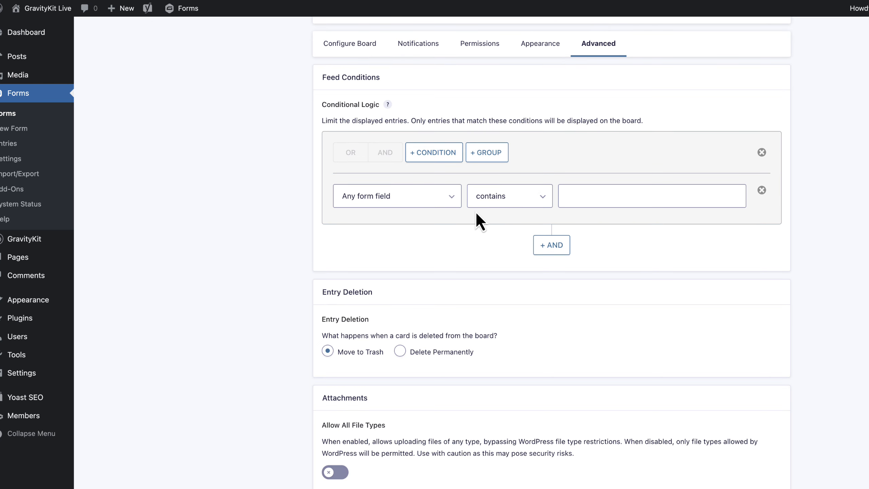
click(458, 201)
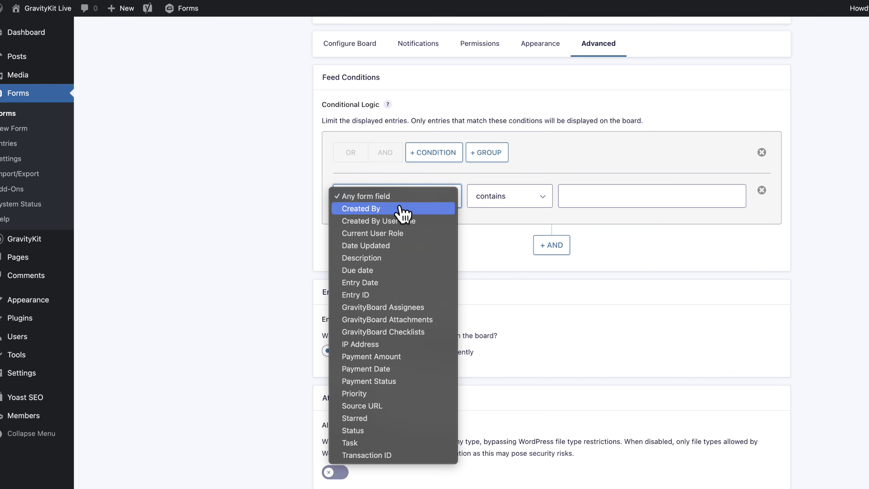
click(373, 211)
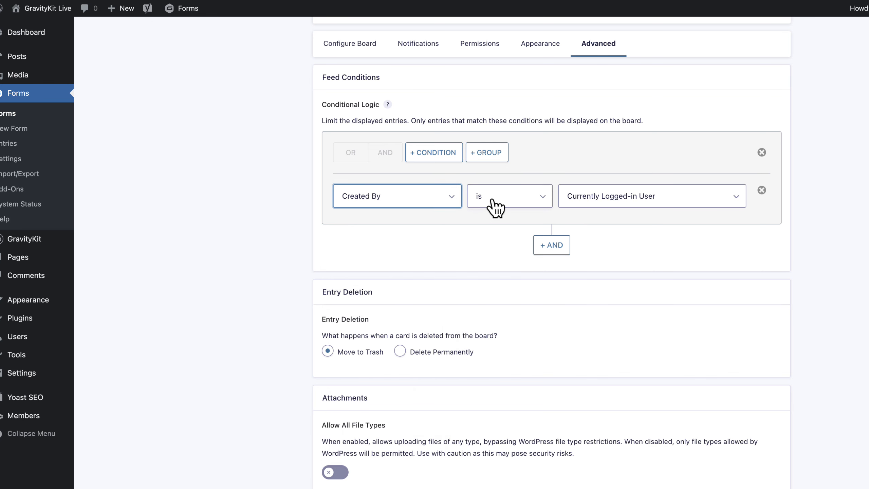
click(495, 207)
click(497, 204)
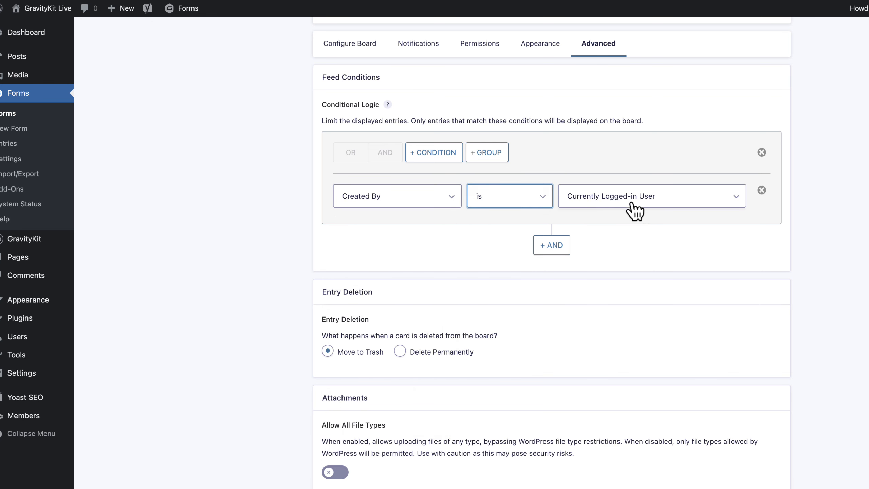
click(627, 233)
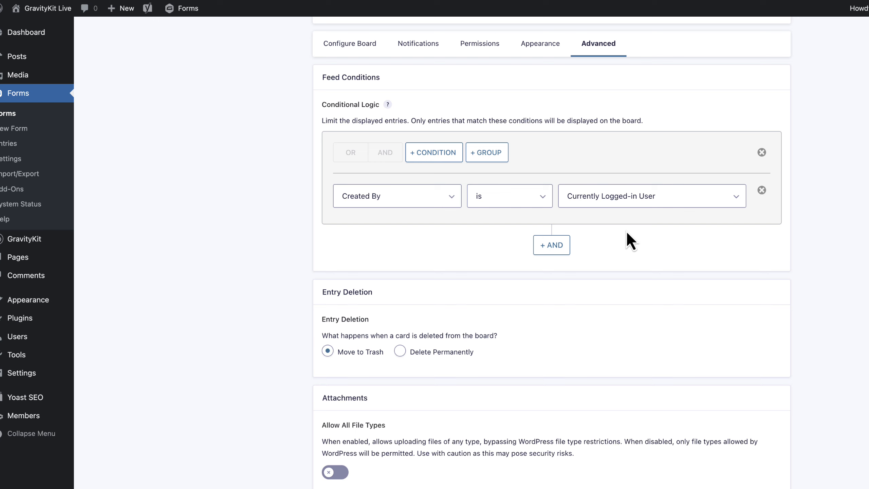
click(452, 197)
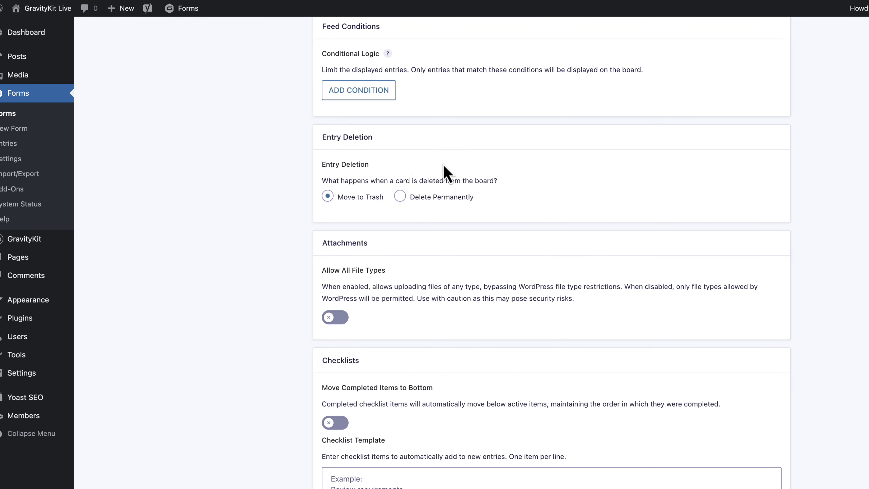
Enable Move Completed Items to Bottom for checklists and save the board settings
scroll(444, 173, down, 1)
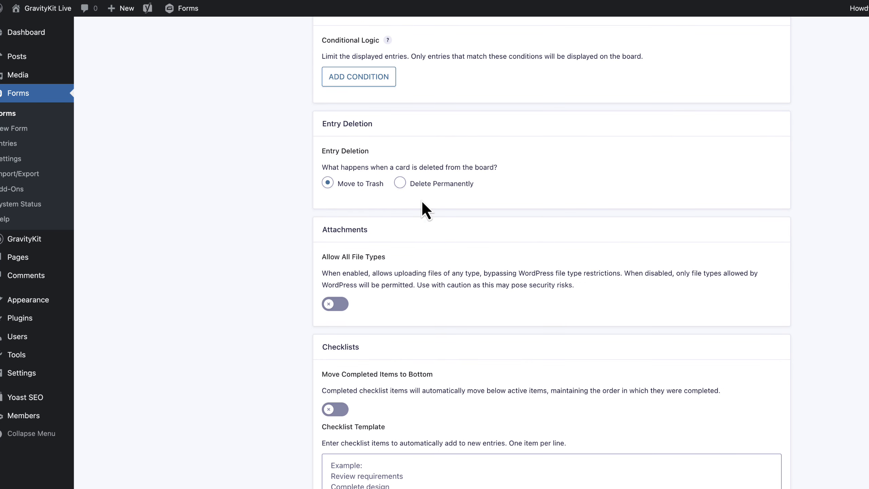
scroll(424, 206, down, 1)
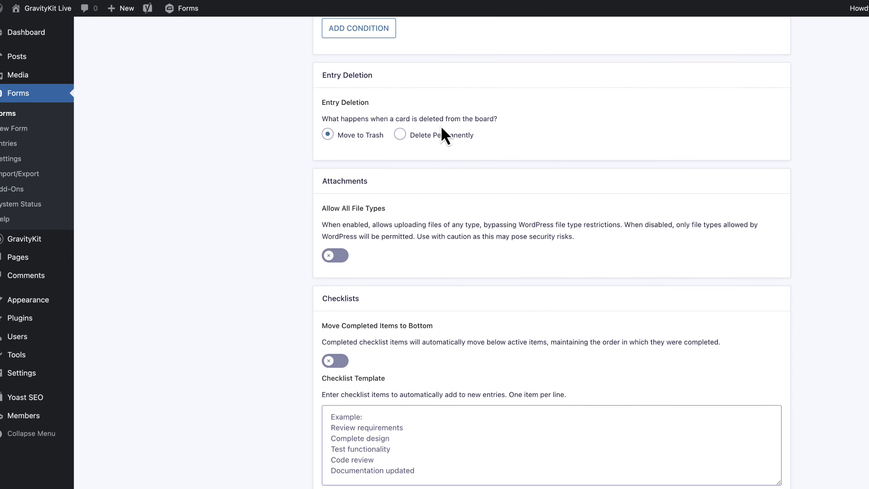
scroll(460, 189, down, 2)
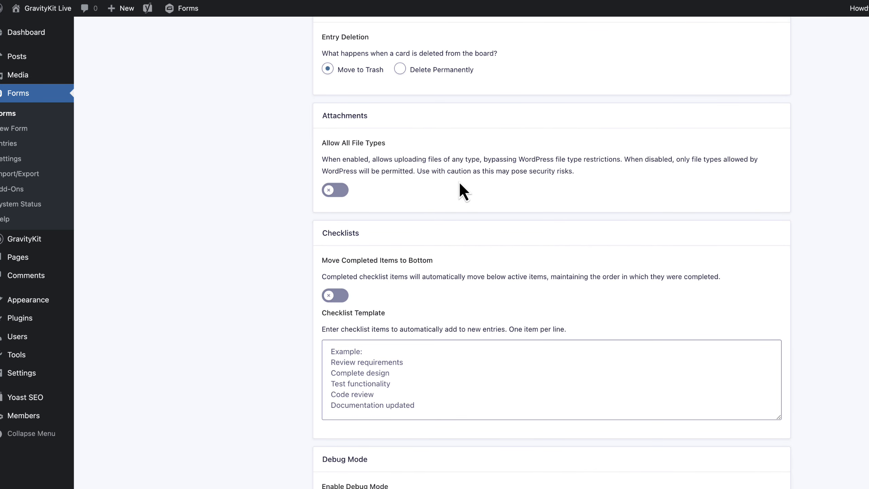
scroll(460, 184, down, 4)
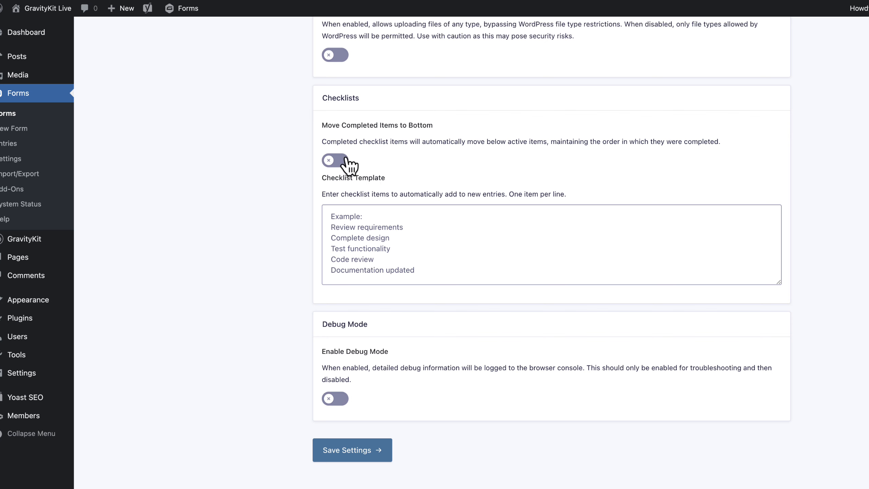
click(337, 161)
scroll(381, 165, down, 1)
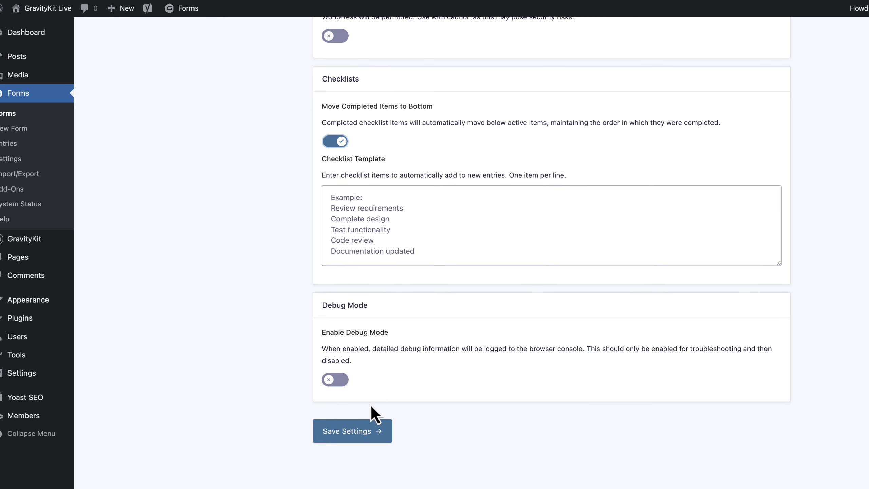
click(375, 432)
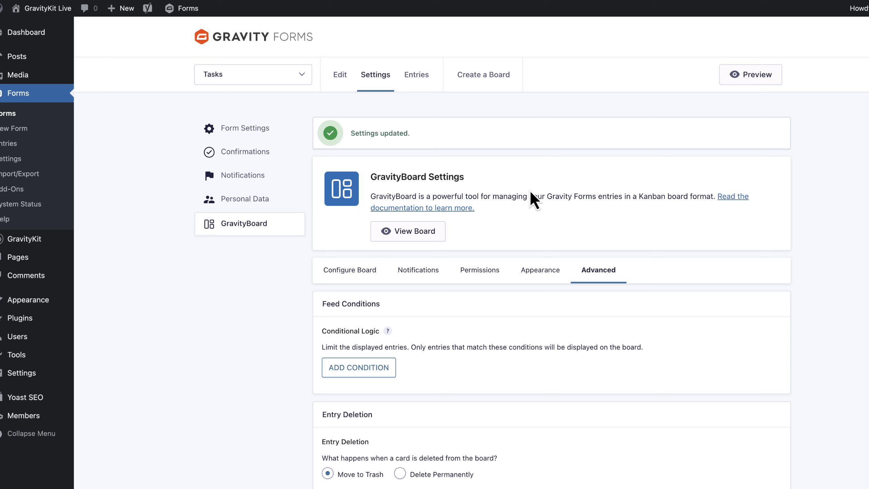
Create a new WordPress page titled "My new task board"
mouse_move(43, 257)
click(99, 274)
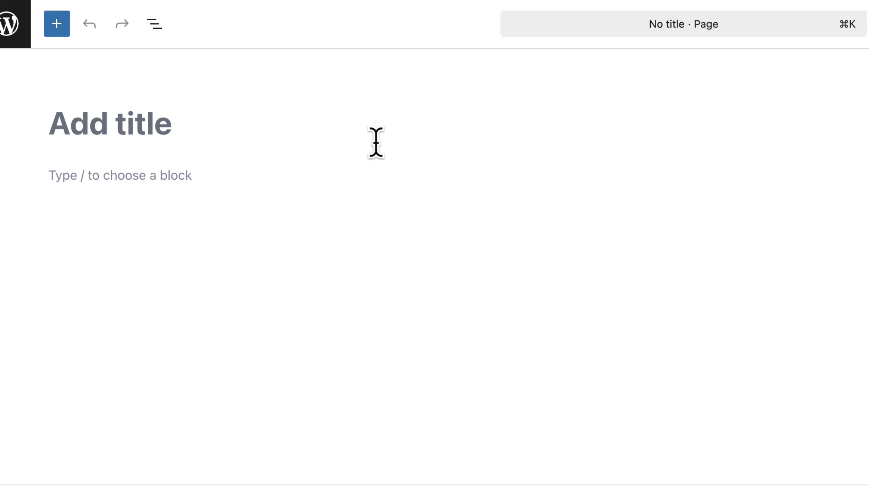
click(148, 124)
text(My new task board)
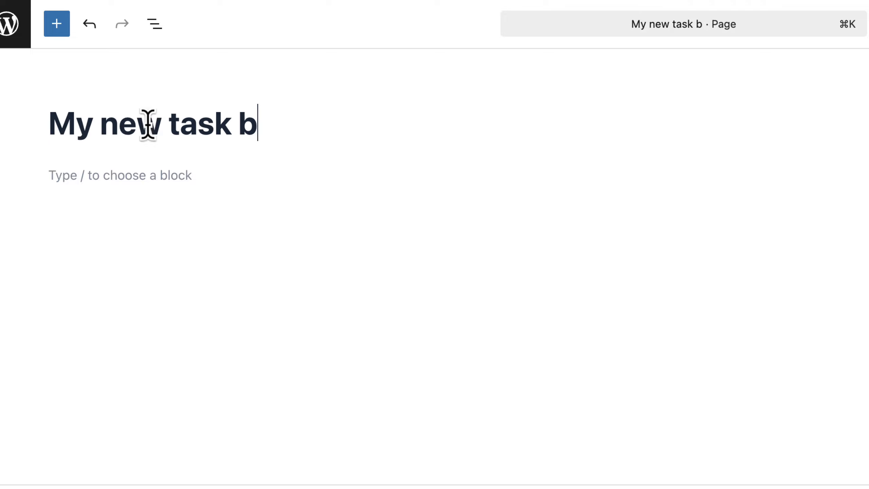
Insert a GravityBoard block below the page title and select Tasks board as the board it displays
click(140, 183)
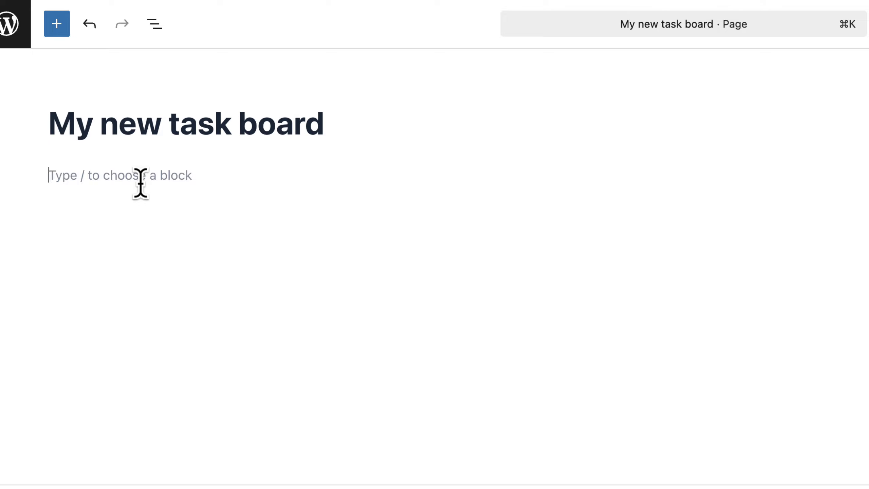
text(/)
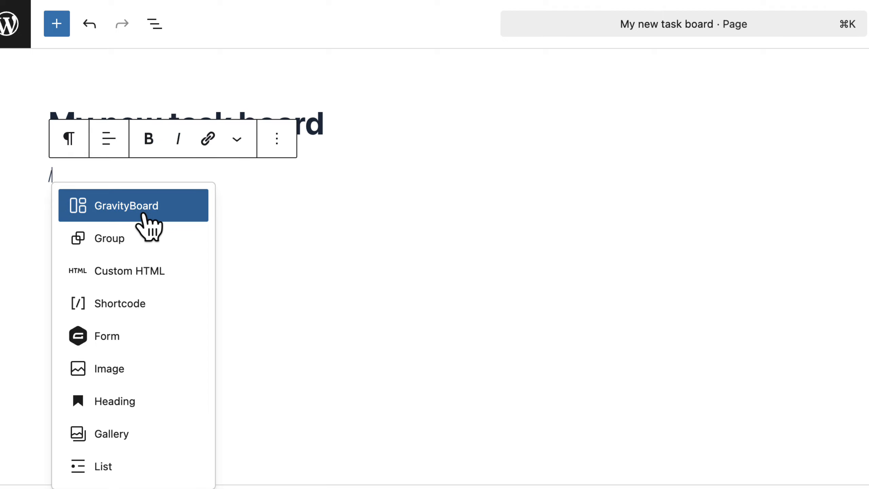
click(143, 215)
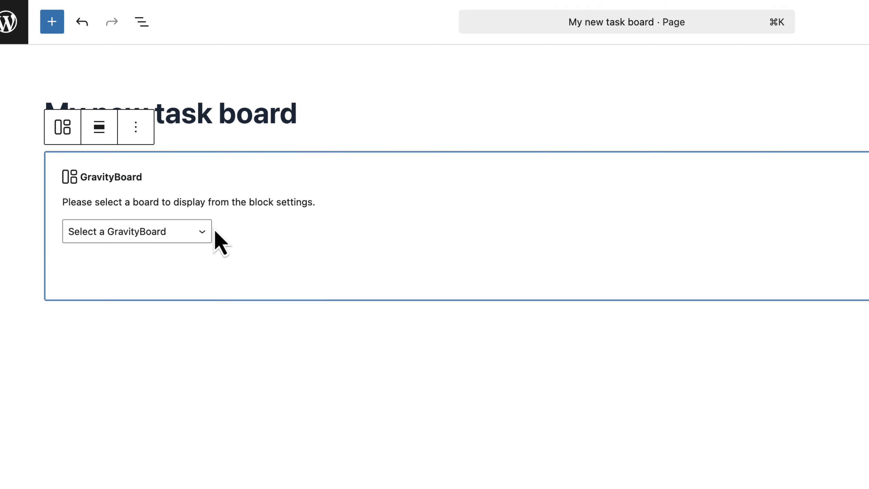
click(197, 236)
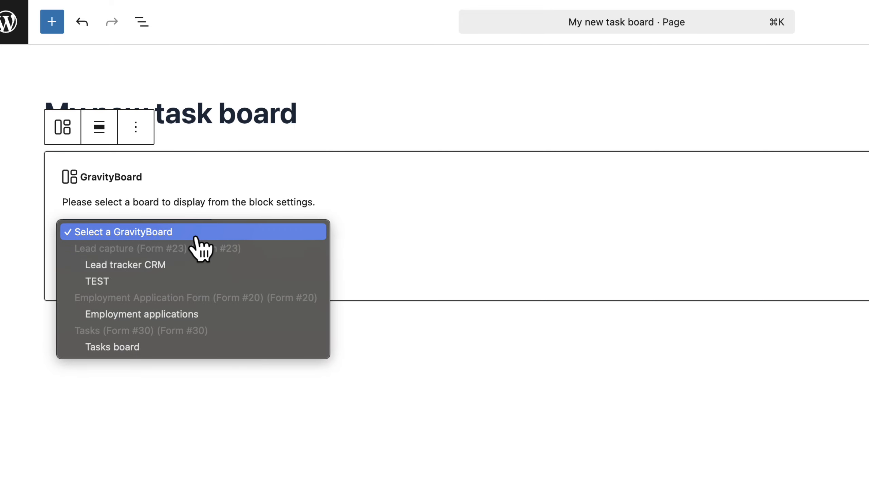
click(188, 347)
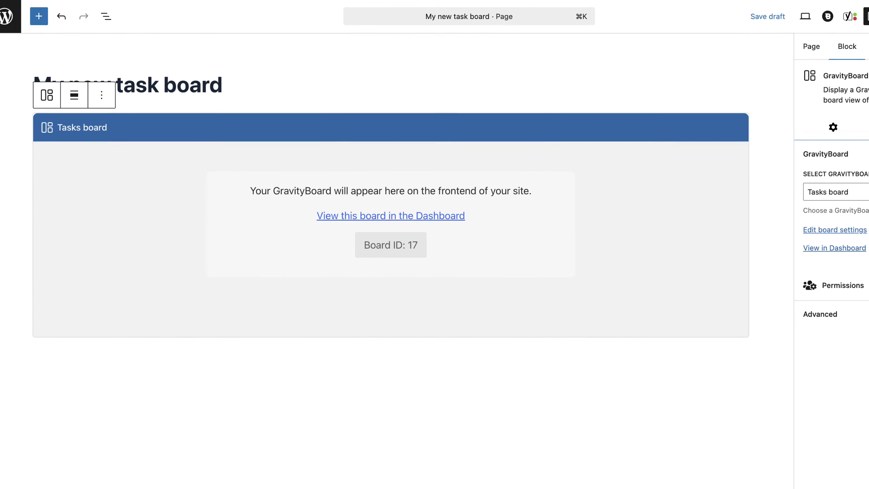
Publish the page "My new task board" and view it on the front end
click(867, 16)
click(864, 16)
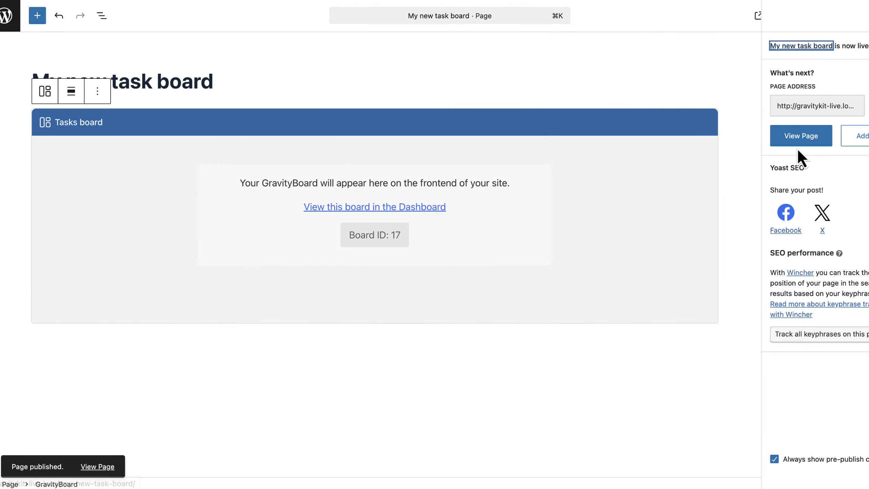
click(801, 143)
scroll(821, 103, down, 2)
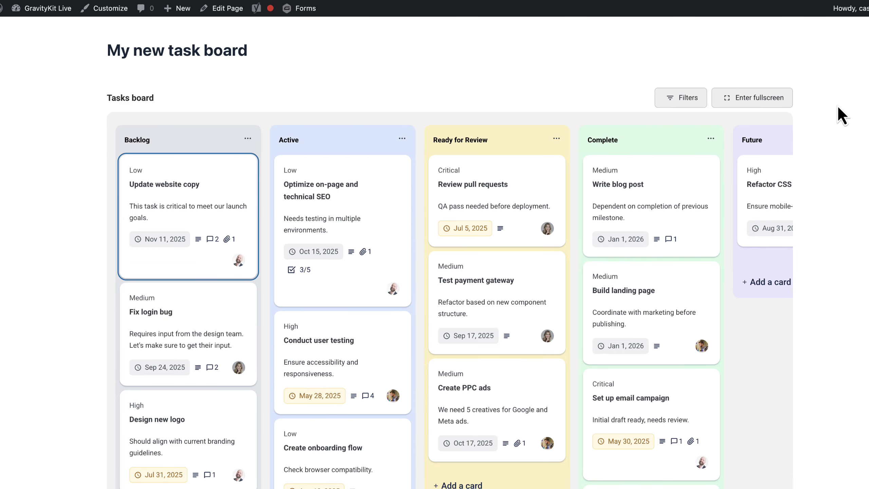
Move the Update website copy card from Backlog to Ready for Review, directly below Review pull requests
scroll(838, 107, down, 2)
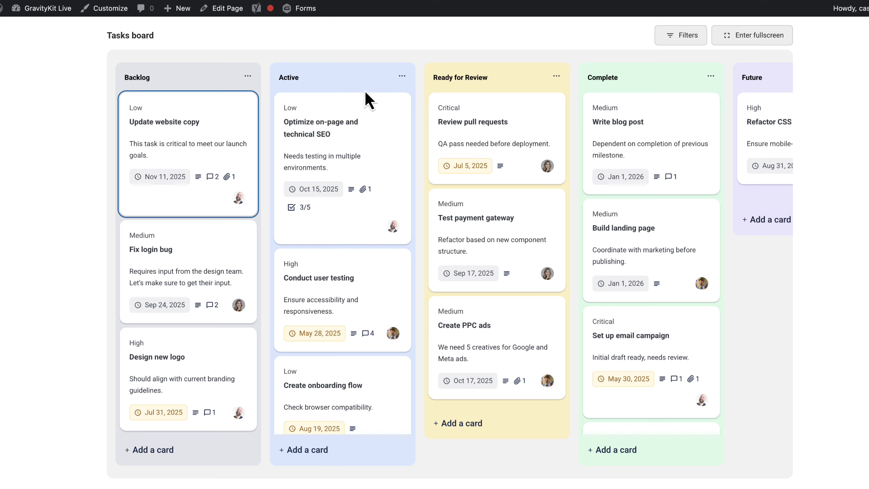
drag(222, 115, 490, 211)
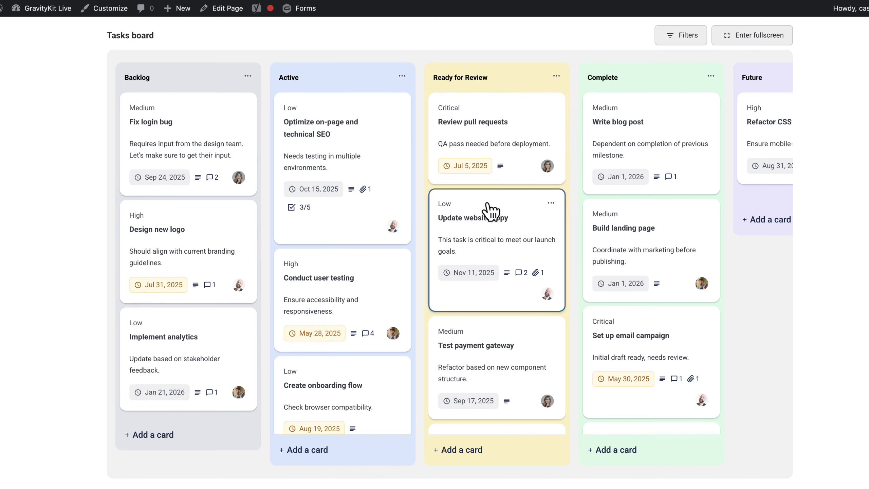
Open the Optimize on-page and technical SEO card and assign the first listed board member as an additional assignee
click(382, 146)
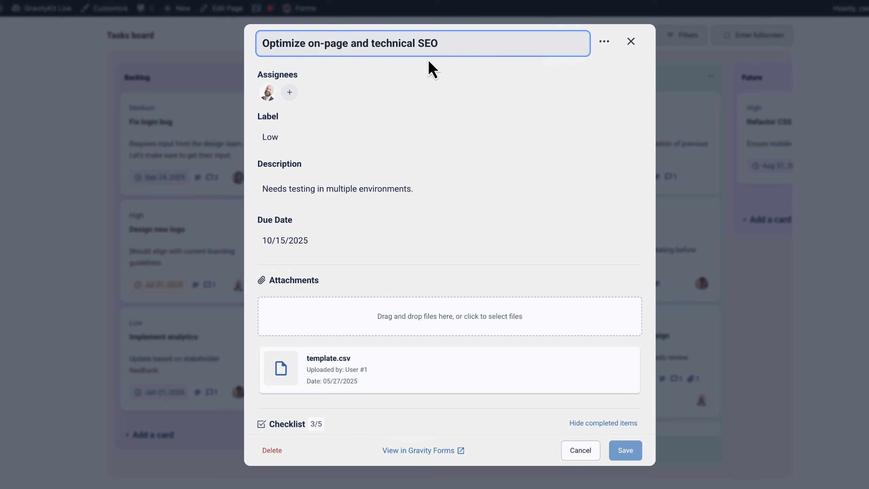
click(428, 42)
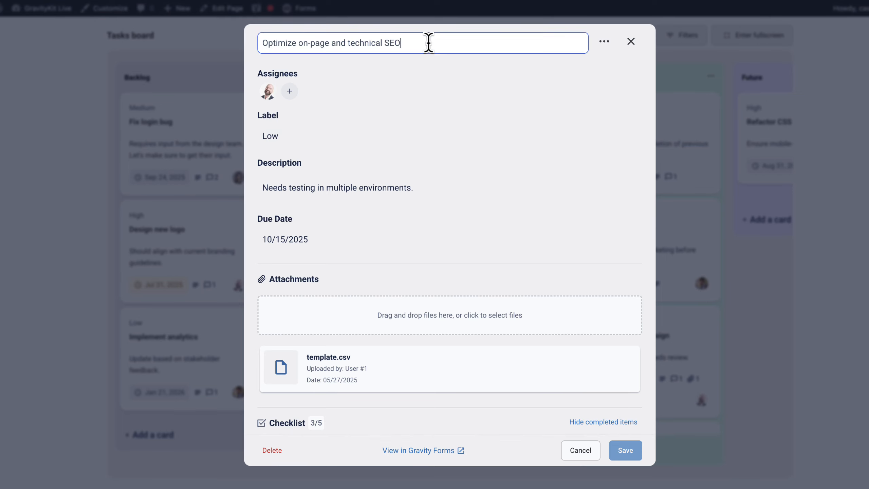
mouse_move(414, 43)
mouse_down()
mouse_move(369, 43)
mouse_move(415, 43)
mouse_up()
click(384, 67)
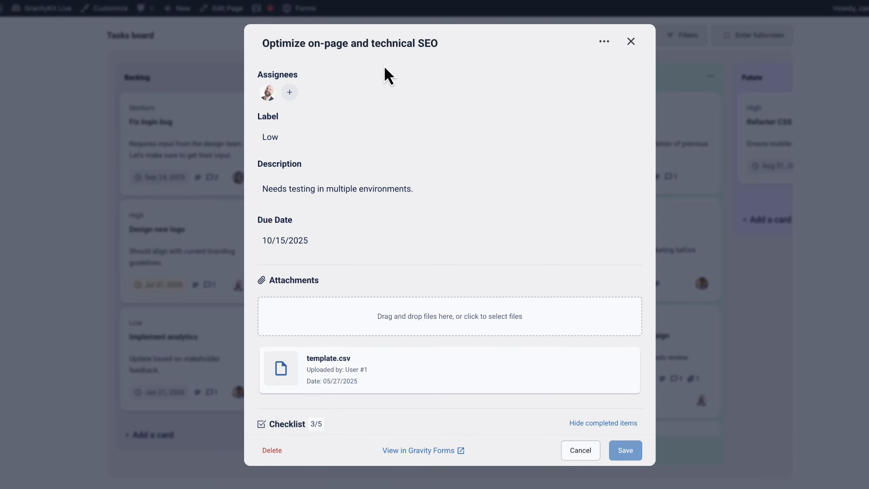
click(289, 92)
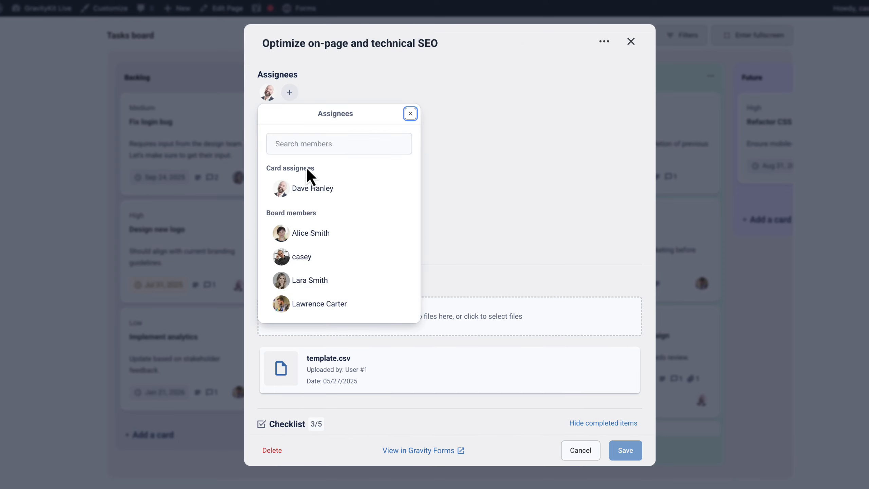
scroll(357, 253, down, 2)
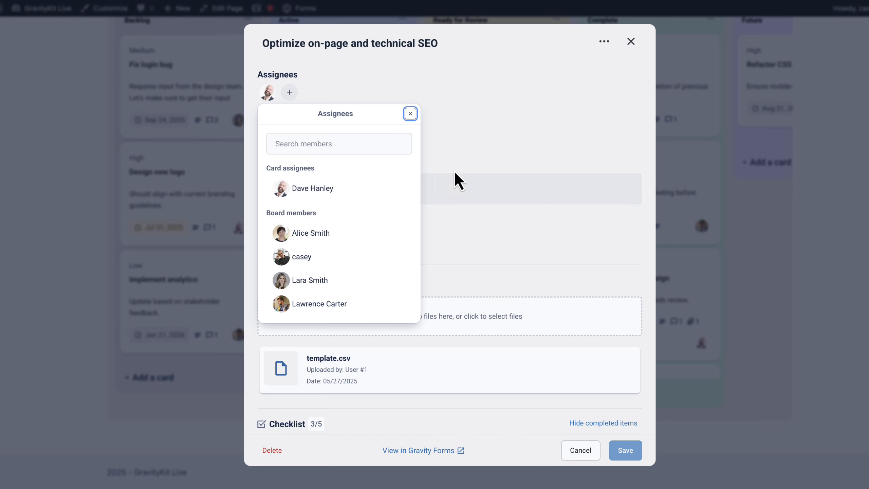
scroll(455, 171, up, 2)
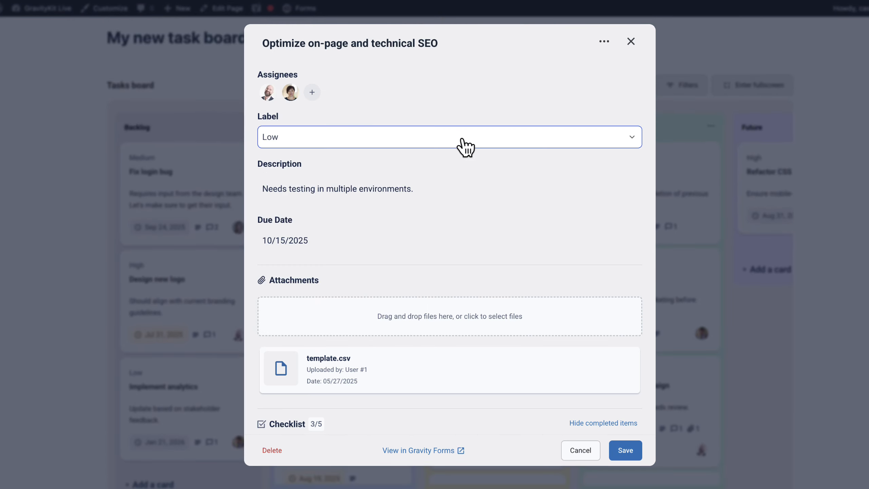
Review the card's Label choices and its Description field
click(397, 151)
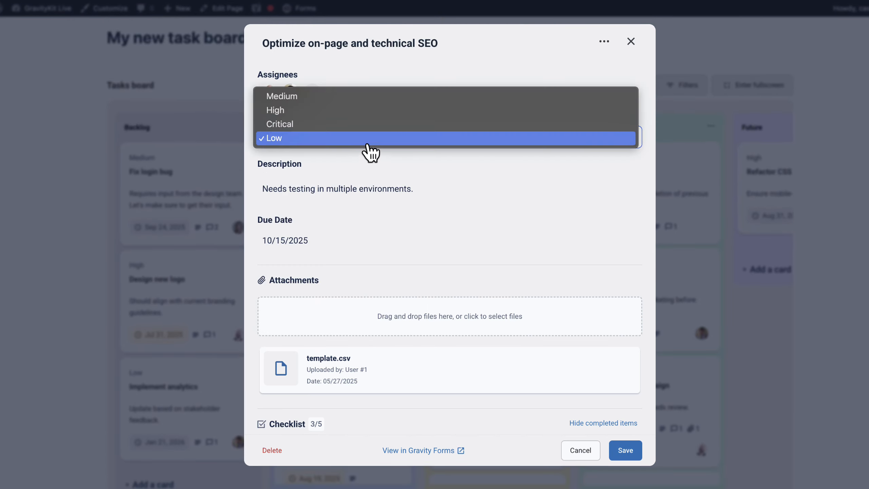
click(366, 71)
click(332, 186)
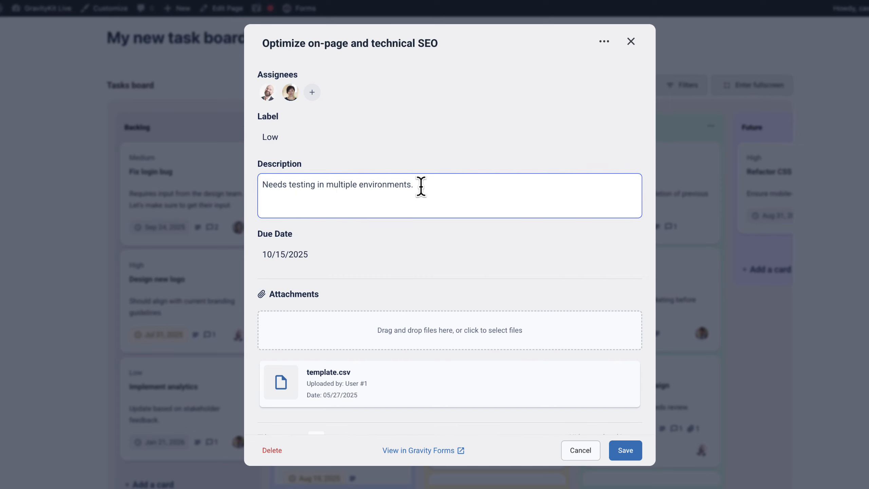
click(375, 236)
Mark the checklist item Enhance internal linking and URL structure as completed
scroll(354, 182, down, 4)
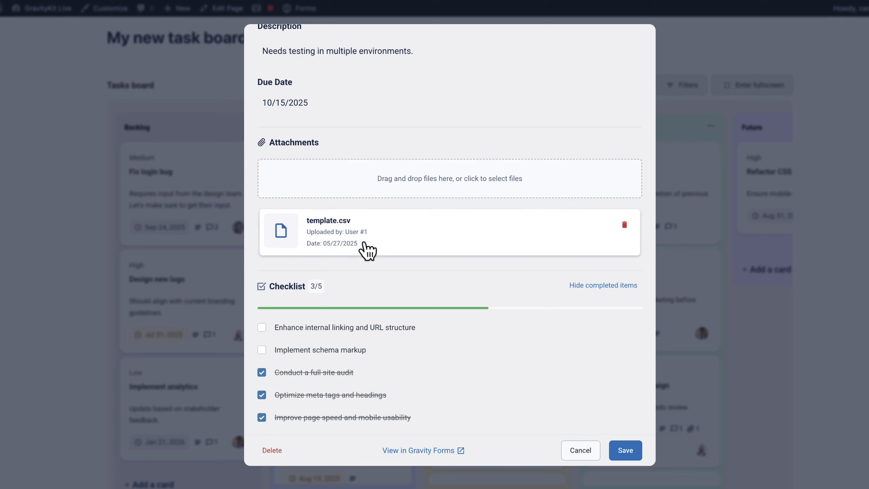
scroll(364, 240, down, 5)
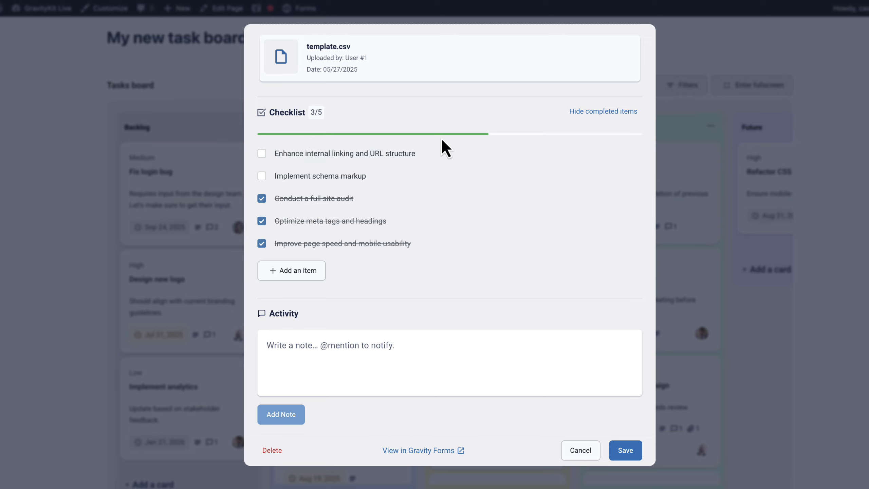
click(264, 155)
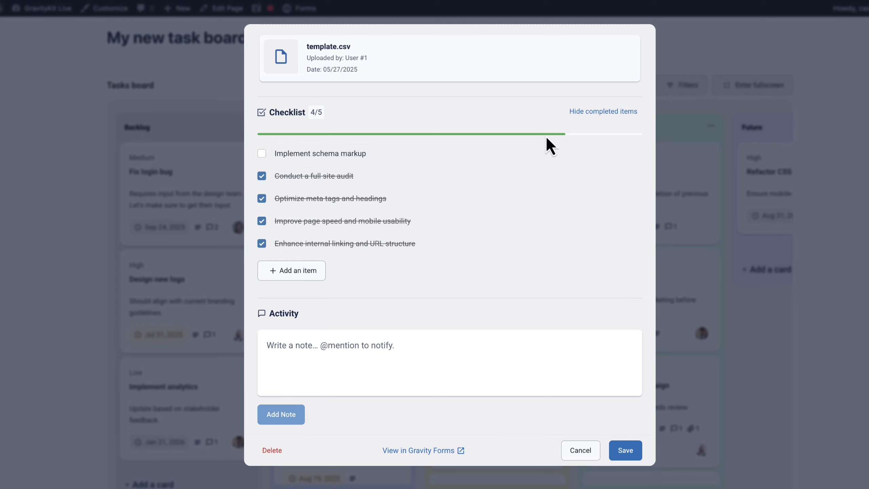
scroll(538, 166, down, 2)
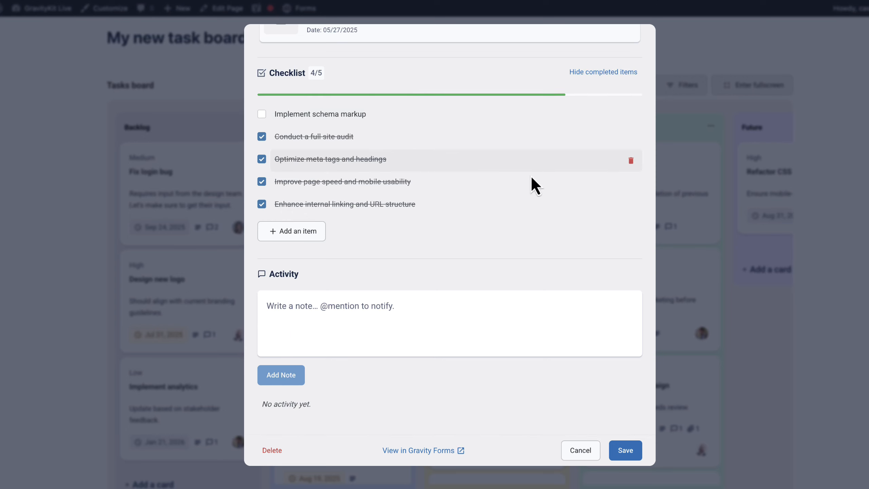
click(304, 306)
text(Hello )
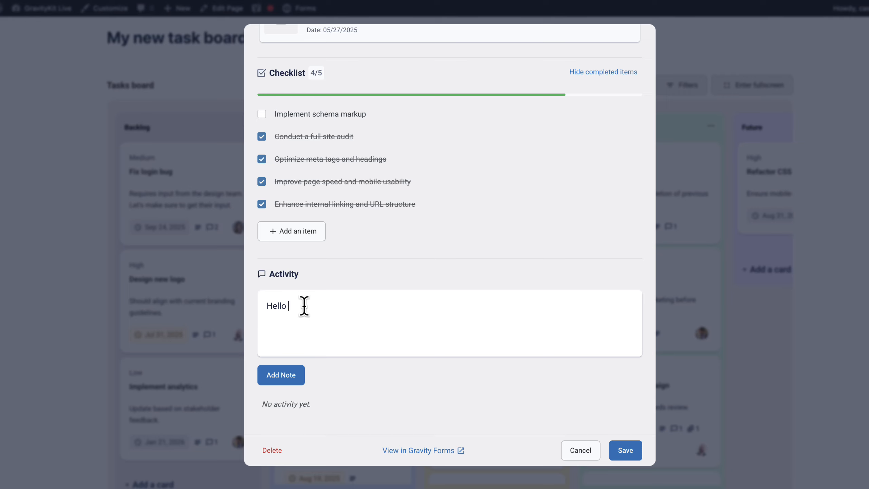
text(@)
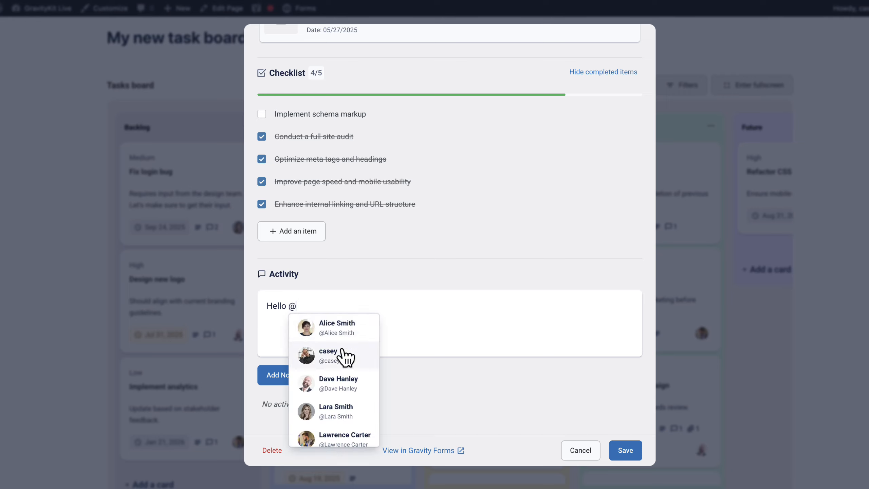
click(344, 382)
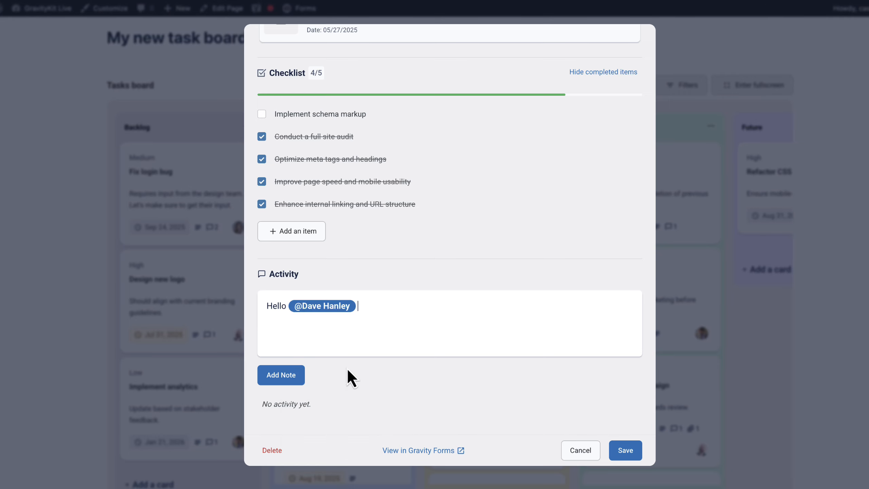
text(!)
click(285, 377)
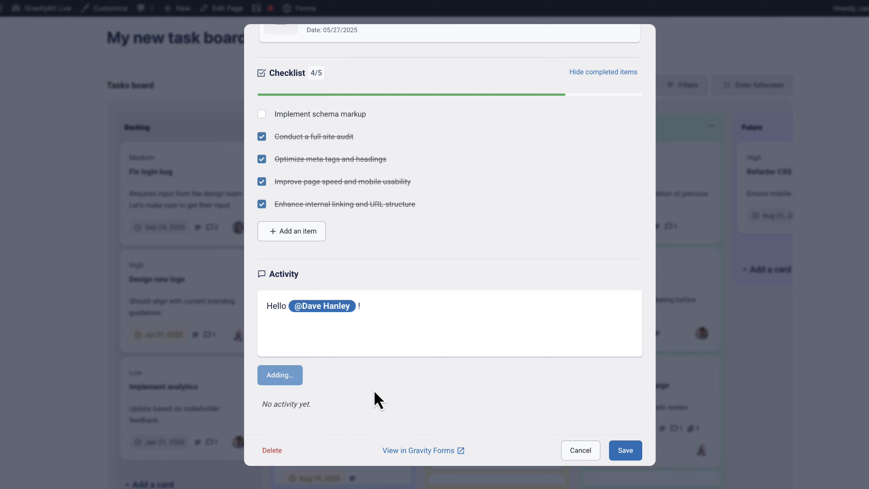
scroll(410, 387, down, 1)
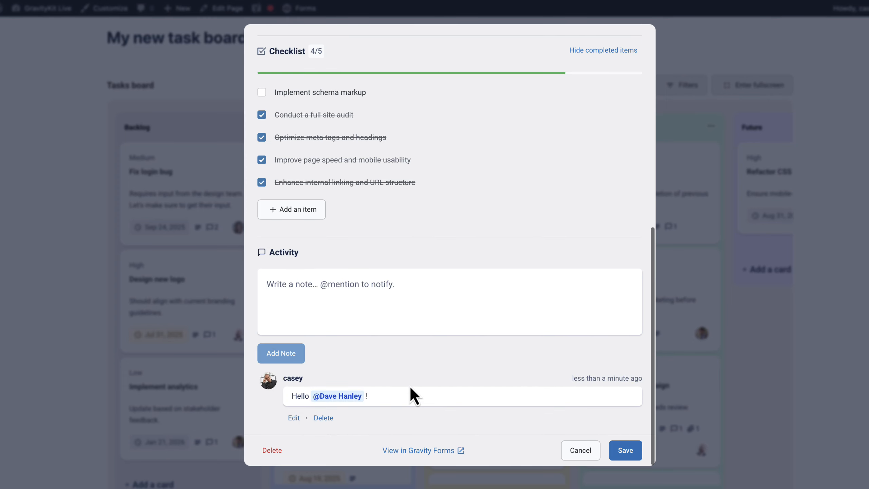
scroll(409, 385, down, 1)
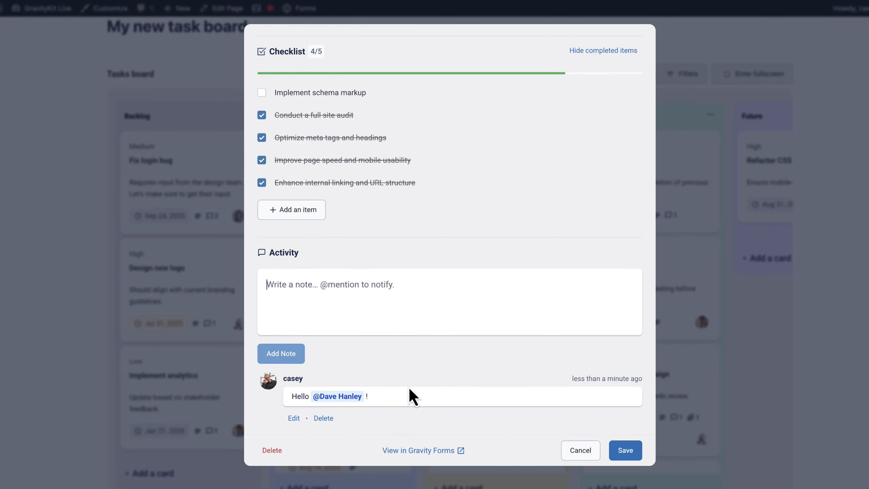
key(Escape)
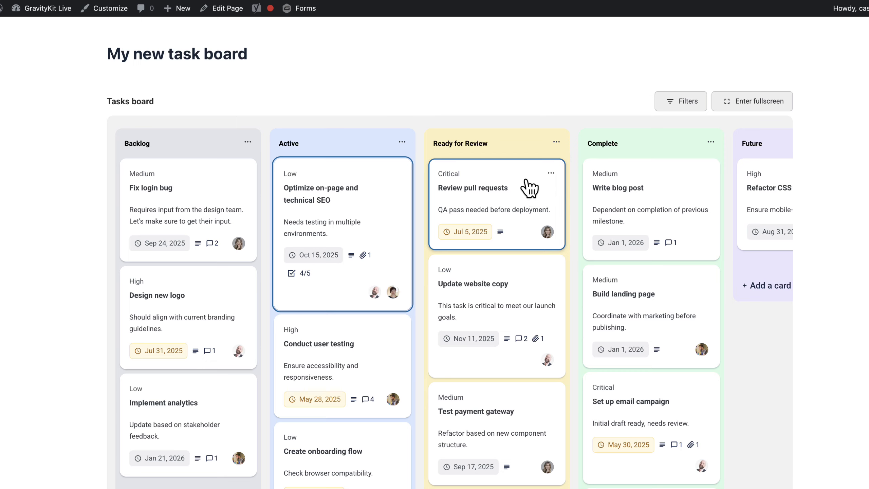
Open the Review pull requests card and view its entry in Gravity Forms through the card's options
click(530, 189)
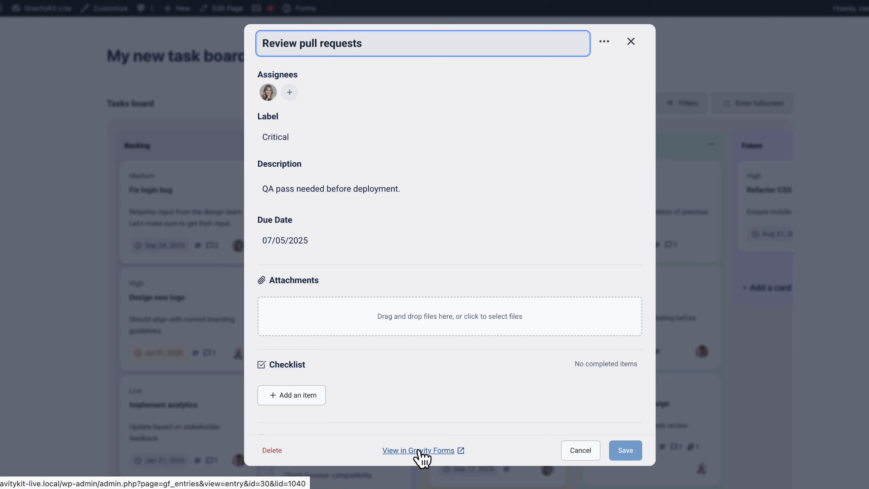
click(604, 42)
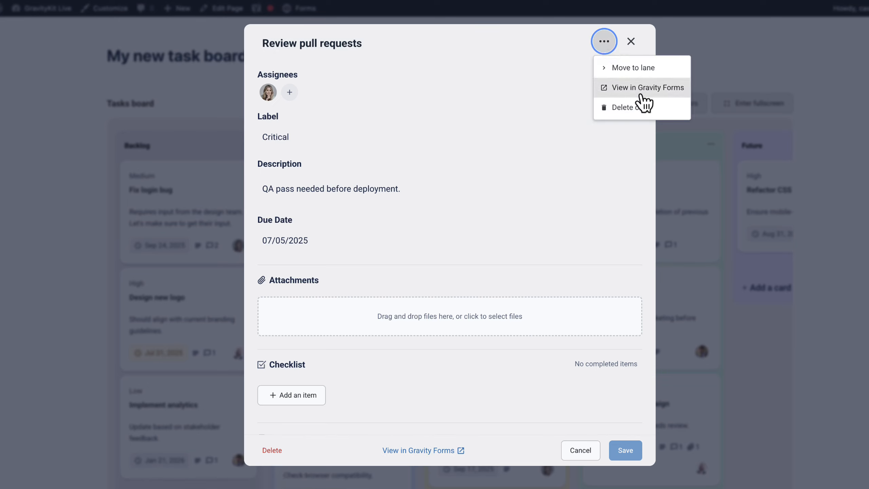
click(645, 88)
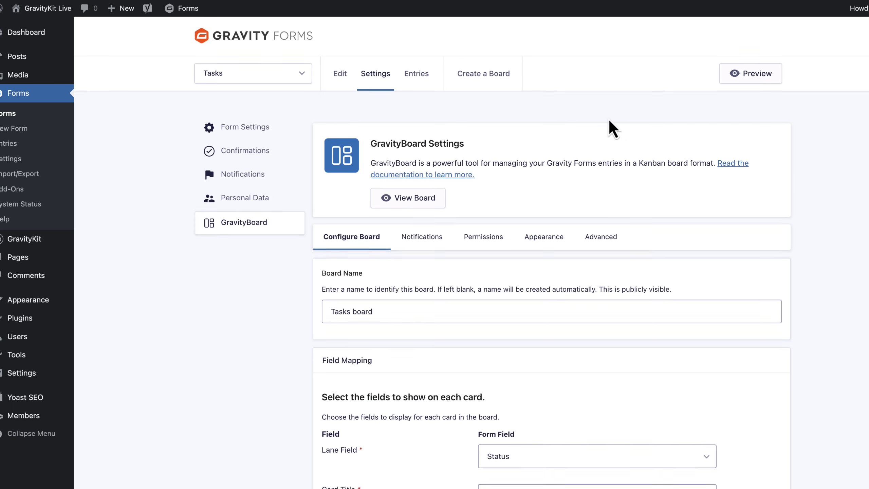
Examine the form and mention notification options in the Tasks form's GravityBoard settings
scroll(513, 130, down, 4)
click(424, 123)
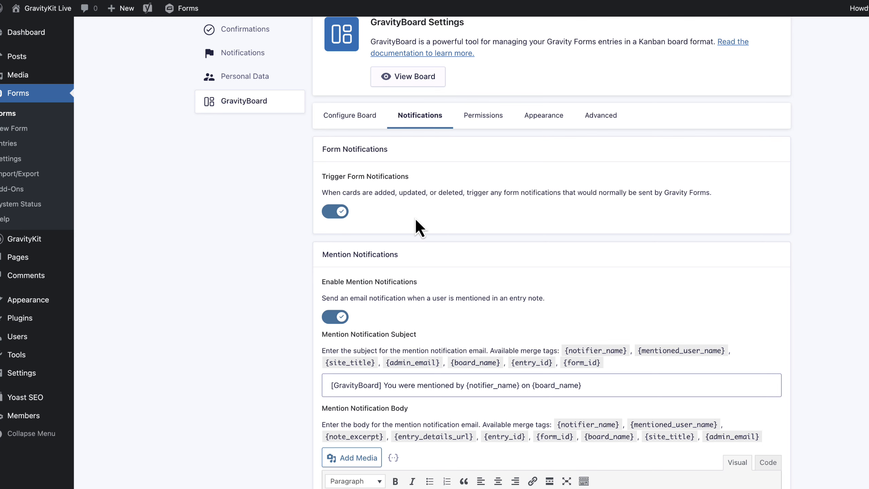
Start a new form notification for the Tasks form and show the available trigger events
scroll(415, 217, up, 3)
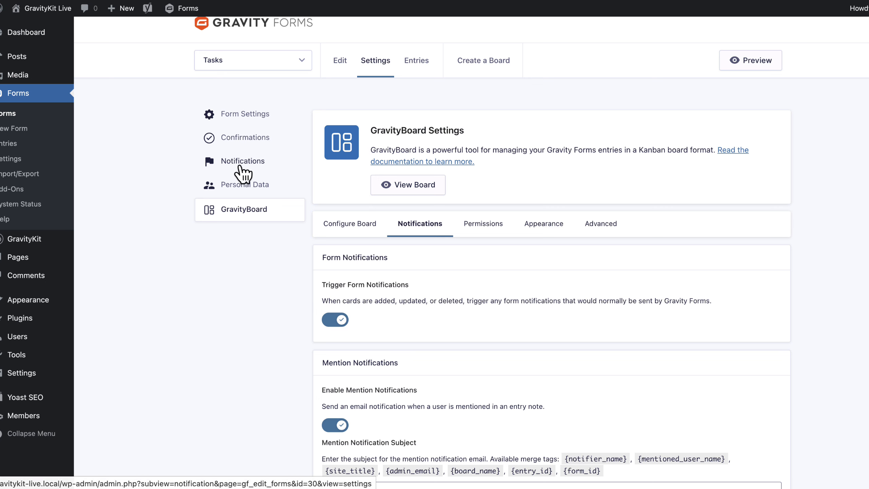
click(259, 165)
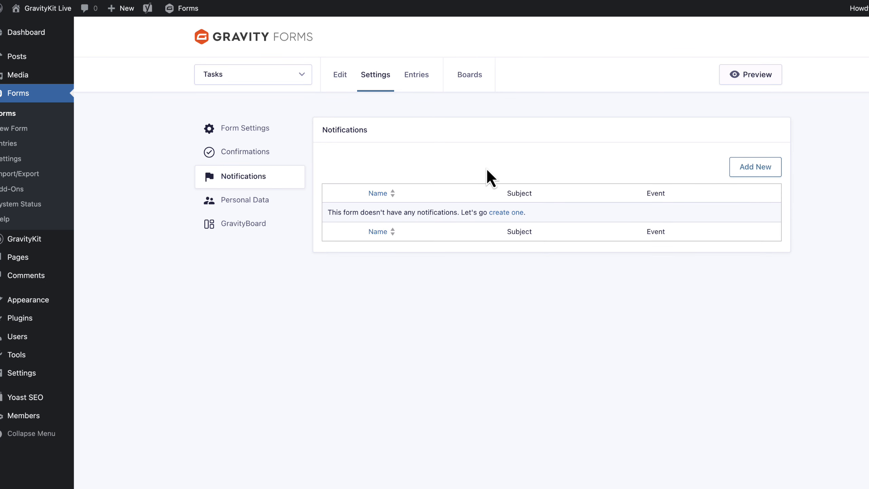
click(765, 174)
scroll(392, 164, down, 2)
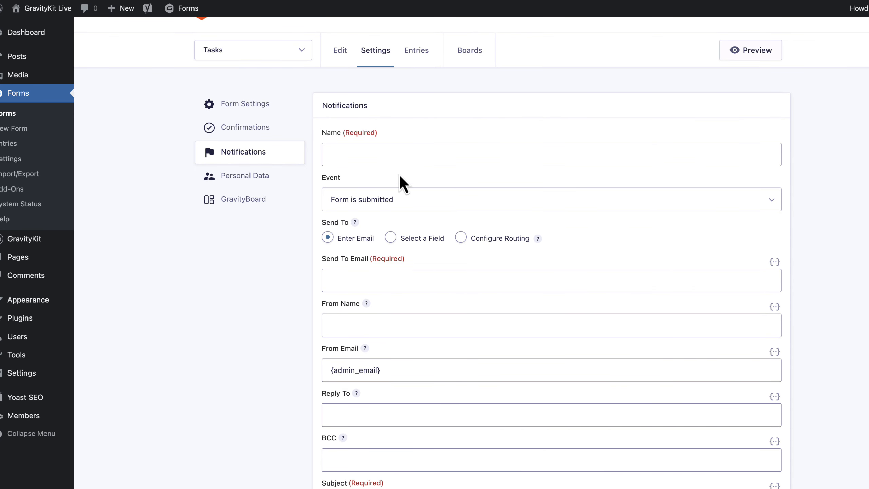
click(488, 205)
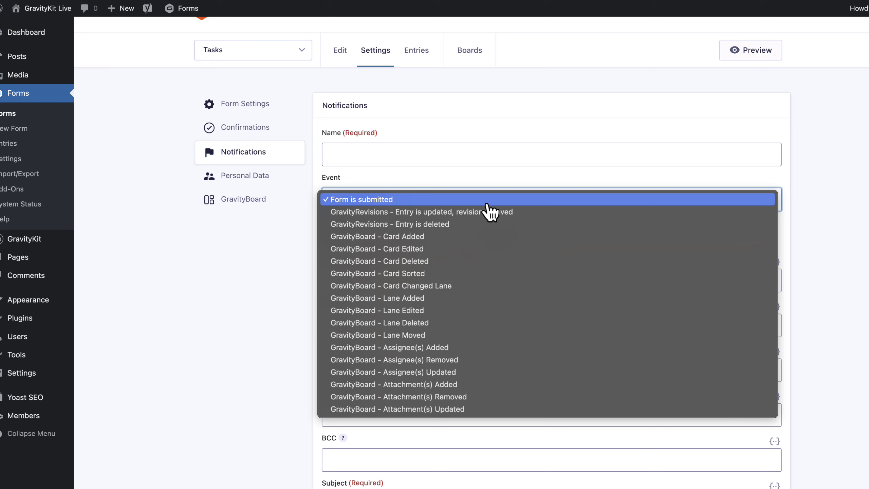